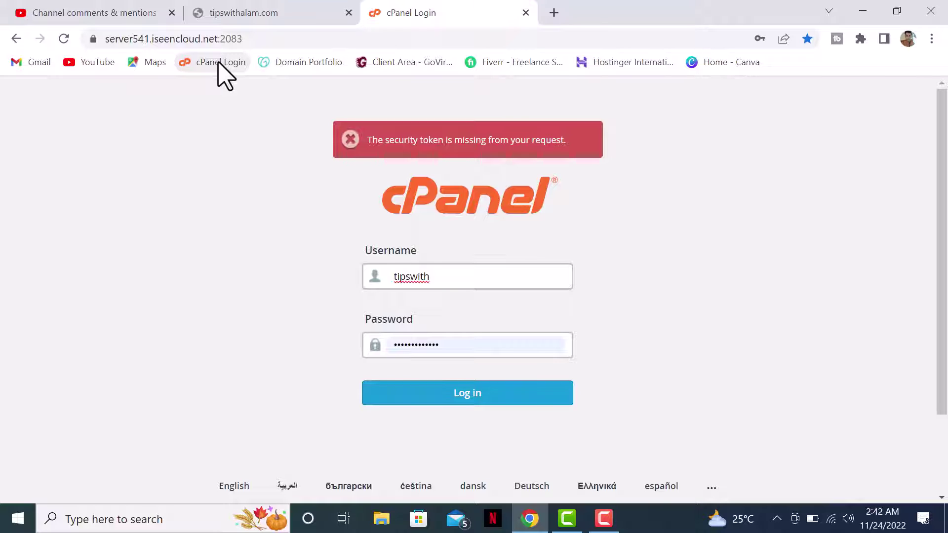
- Log in to cPanel and open Domains to see tipswithalam.com listed as the main domain
{"action": "left_click", "coordinate": [455, 398]}
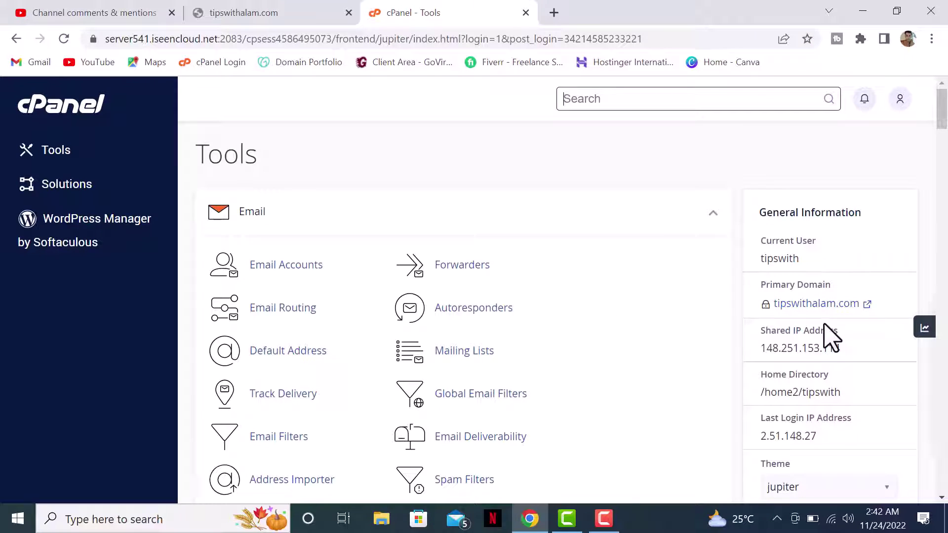
{"action": "scroll", "coordinate": [565, 402], "scroll_direction": "down", "scroll_amount": 8}
{"action": "scroll", "coordinate": [429, 142], "scroll_direction": "up", "scroll_amount": 5}
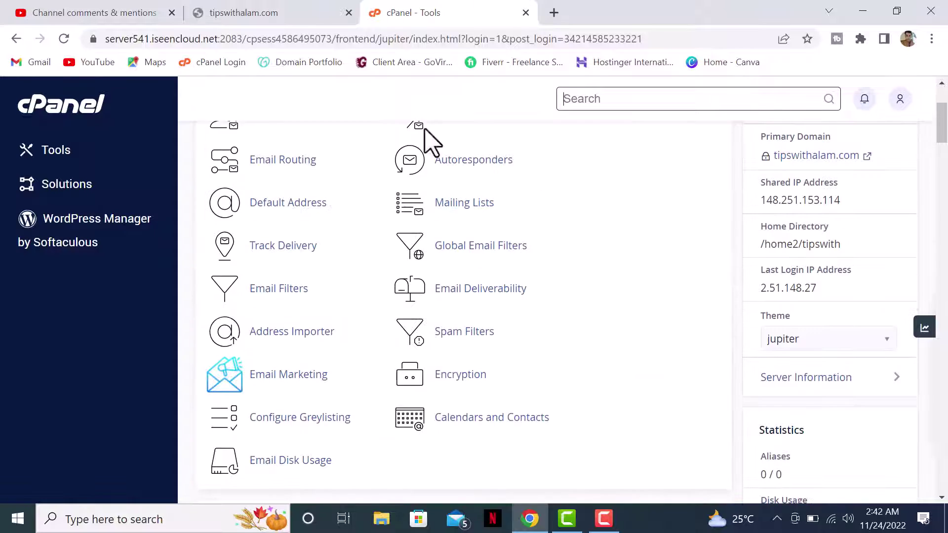
{"action": "scroll", "coordinate": [454, 332], "scroll_direction": "down", "scroll_amount": 14}
{"action": "scroll", "coordinate": [474, 336], "scroll_direction": "down", "scroll_amount": 10}
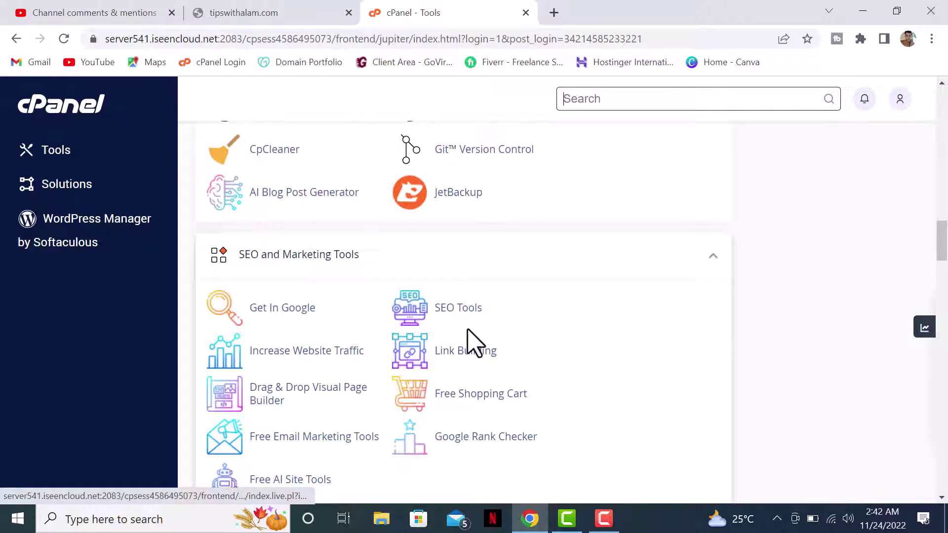
{"action": "left_click", "coordinate": [446, 384]}
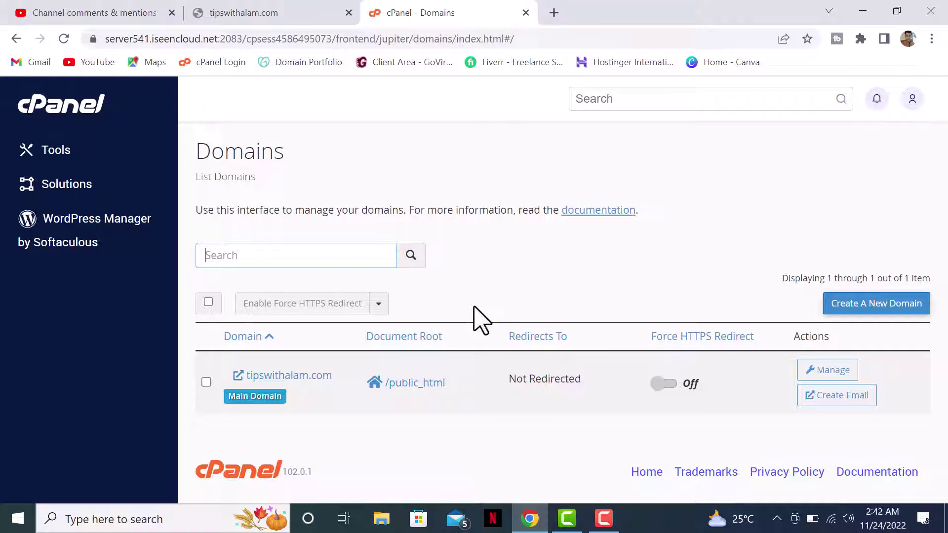
{"action": "left_click_drag", "start_coordinate": [509, 379], "coordinate": [582, 380]}
{"action": "left_click", "coordinate": [482, 423]}
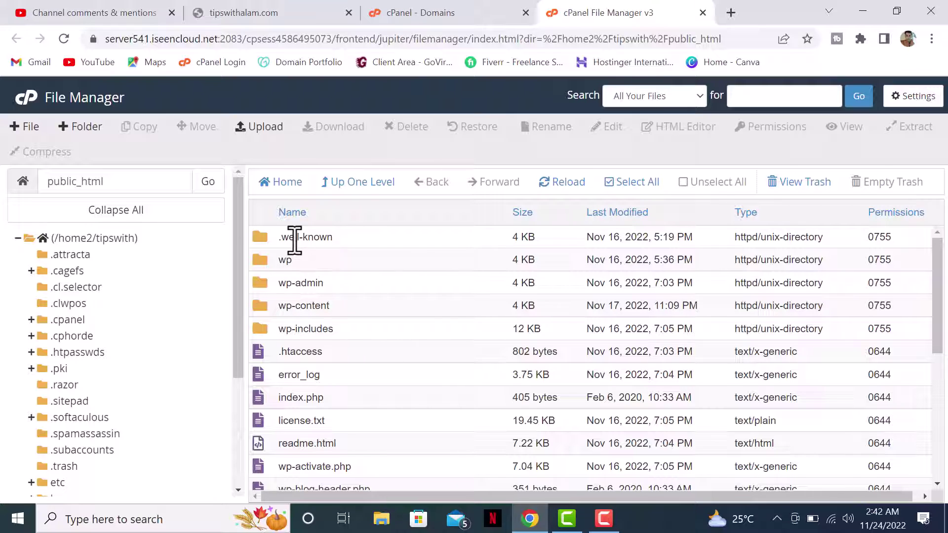
{"action": "left_click", "coordinate": [324, 353]}
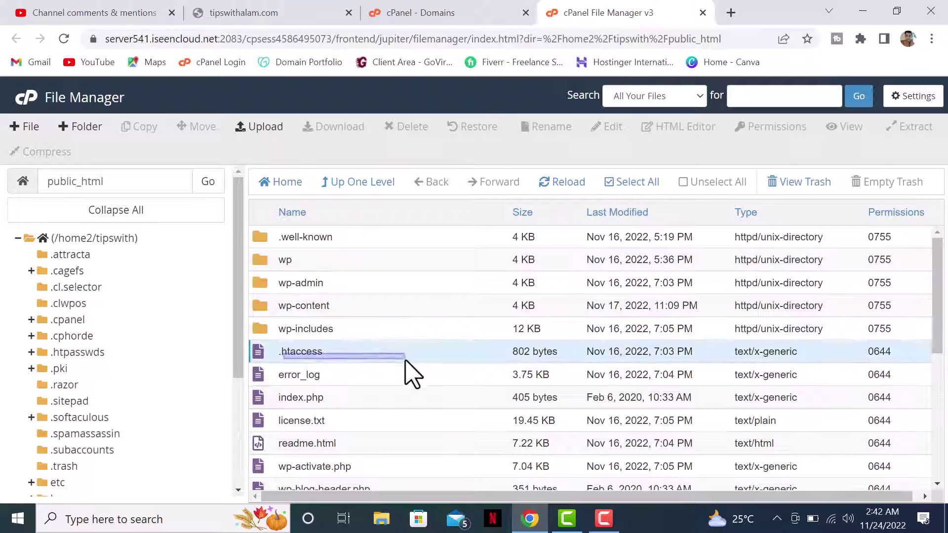
{"action": "scroll", "coordinate": [455, 332], "scroll_direction": "down", "scroll_amount": 5}
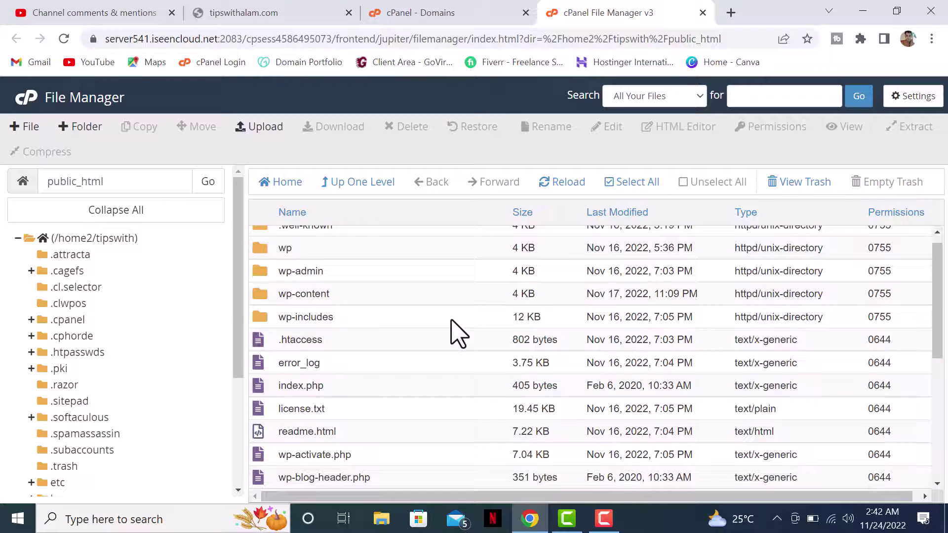
{"action": "scroll", "coordinate": [455, 333], "scroll_direction": "up", "scroll_amount": 5}
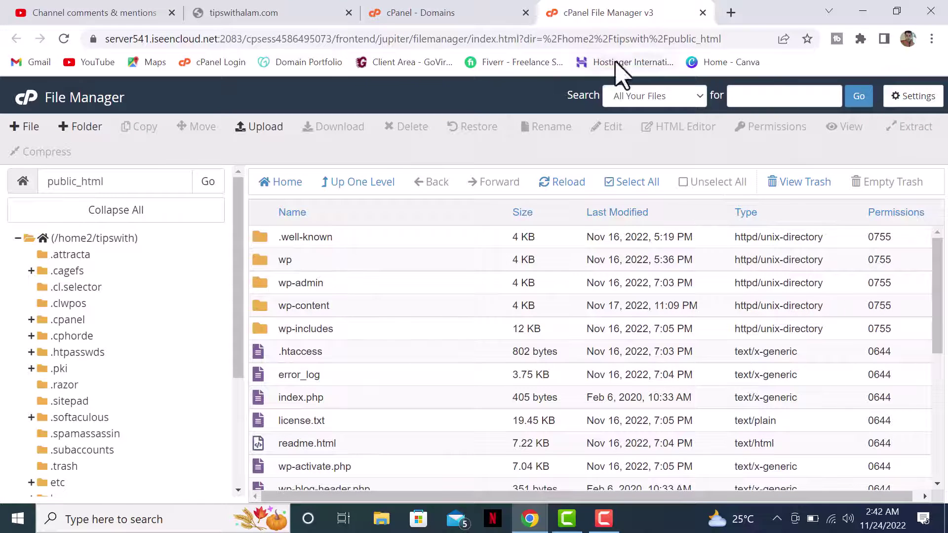
{"action": "scroll", "coordinate": [374, 297], "scroll_direction": "down", "scroll_amount": 5}
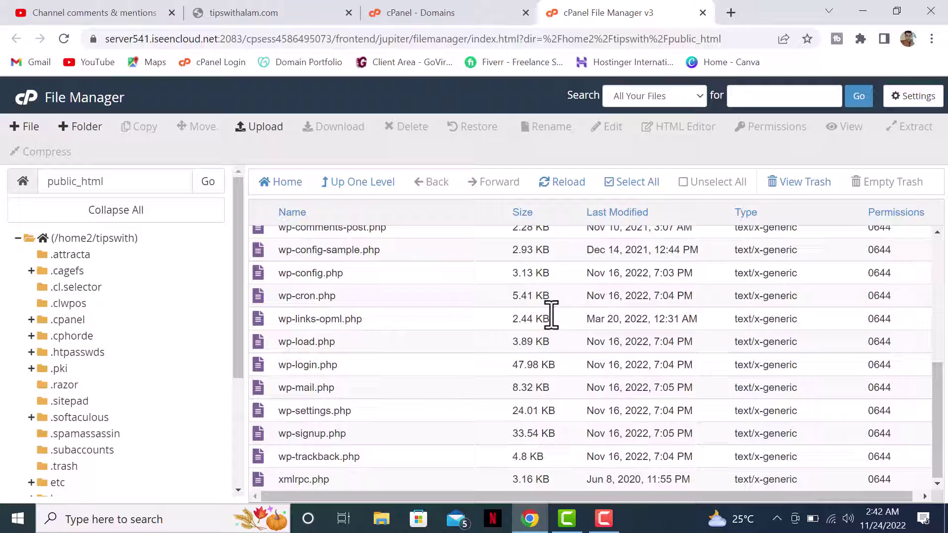
{"action": "scroll", "coordinate": [408, 270], "scroll_direction": "up", "scroll_amount": 5}
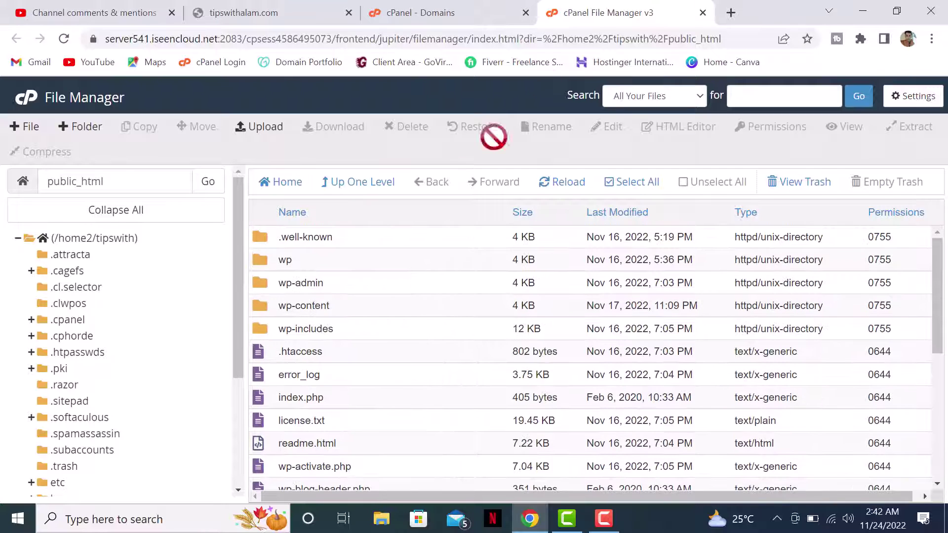
- Close the cPanel tabs and load the intoDNS site in a new tab
{"action": "left_click", "coordinate": [702, 13]}
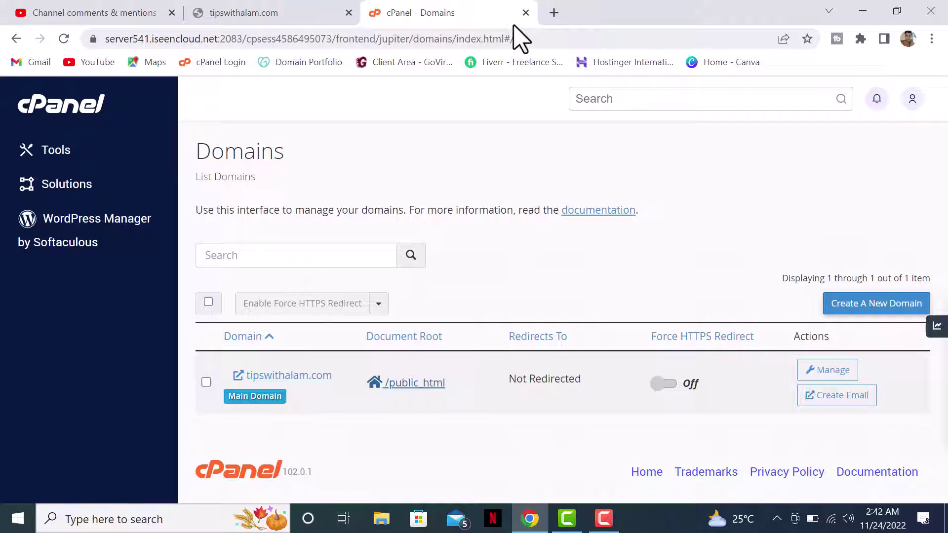
{"action": "left_click", "coordinate": [526, 12]}
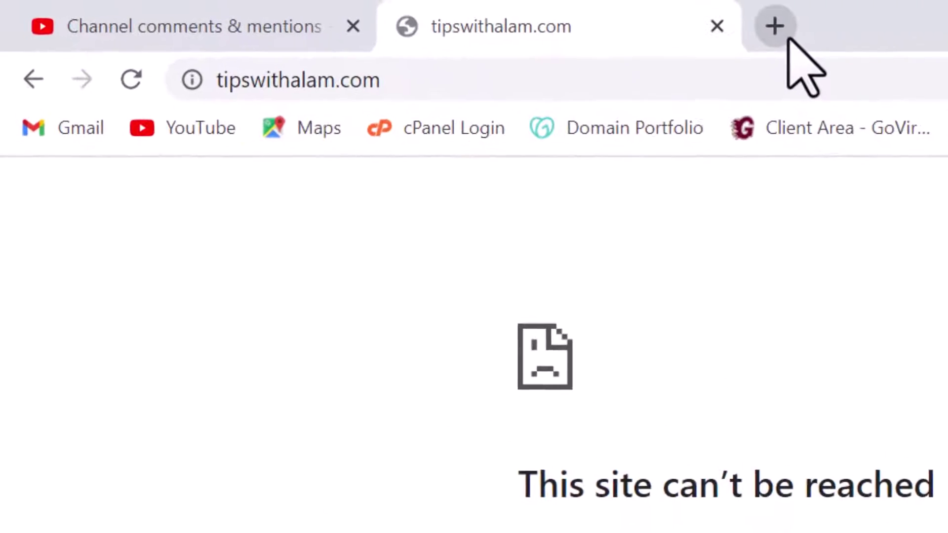
{"action": "left_click", "coordinate": [496, 23]}
{"action": "type", "text": "into"}
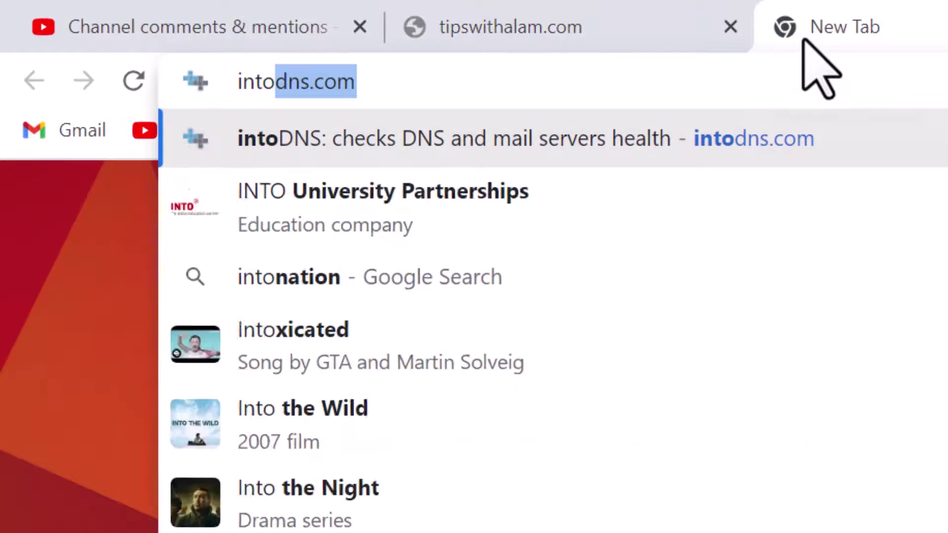
{"action": "key", "text": "Return"}
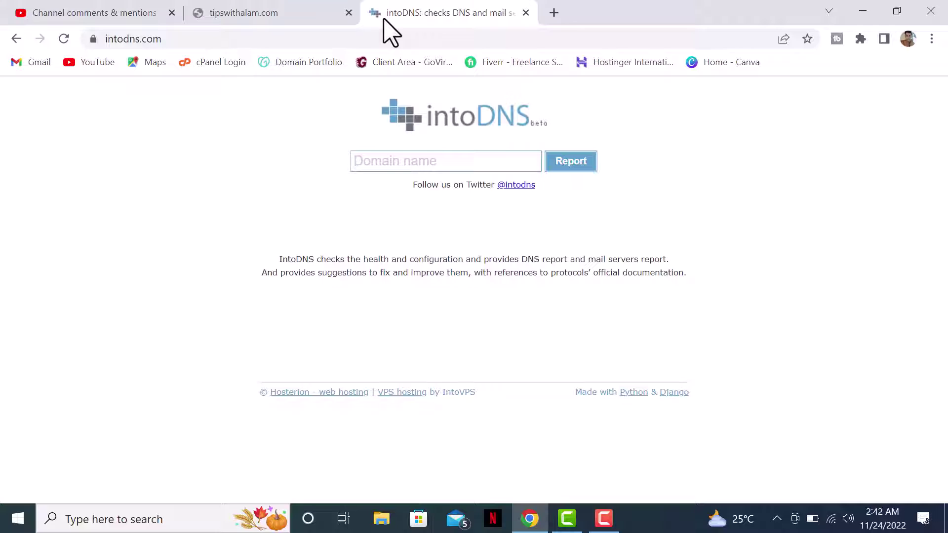
- Run an intoDNS report for tipswithalam.com and highlight its Cloudflare nameserver records
{"action": "left_click", "coordinate": [415, 161]}
{"action": "left_click", "coordinate": [486, 195]}
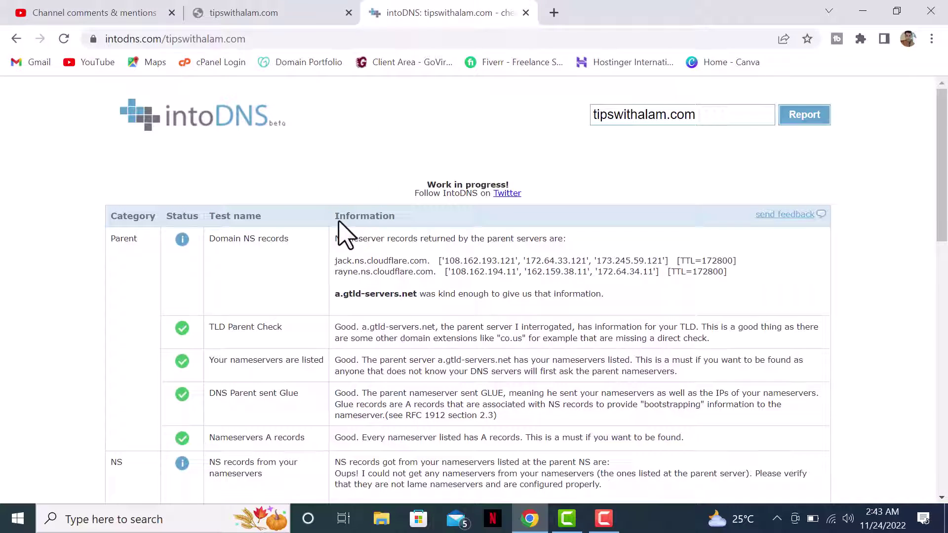
{"action": "scroll", "coordinate": [393, 188], "scroll_direction": "down", "scroll_amount": 2}
{"action": "left_click_drag", "start_coordinate": [338, 186], "coordinate": [740, 212]}
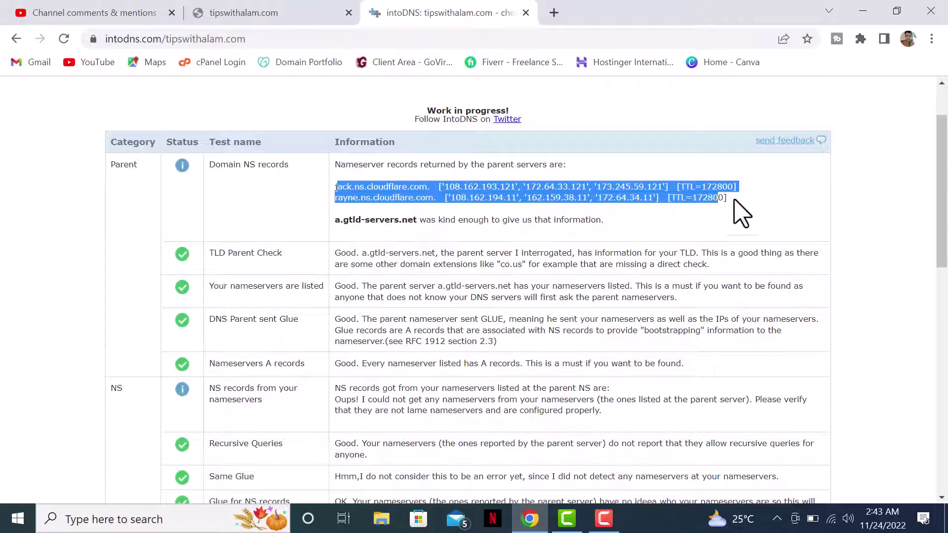
{"action": "left_click", "coordinate": [760, 207]}
{"action": "left_click_drag", "start_coordinate": [332, 191], "coordinate": [655, 195]}
{"action": "left_click", "coordinate": [637, 227]}
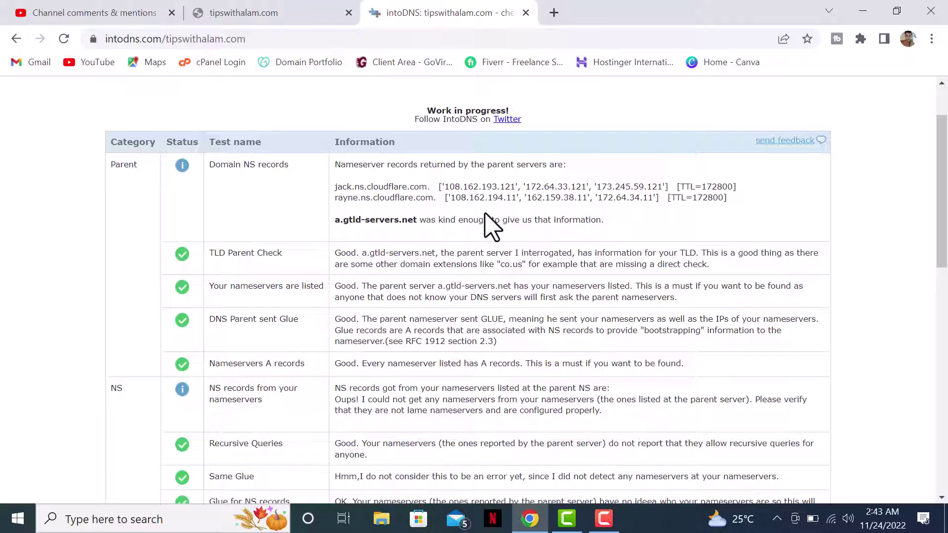
- Highlight the jack.ns.cloudflare.com nameserver line, then open a new tab
{"action": "left_click_drag", "start_coordinate": [347, 187], "coordinate": [444, 198]}
{"action": "left_click", "coordinate": [549, 254]}
{"action": "left_click_drag", "start_coordinate": [334, 187], "coordinate": [716, 186]}
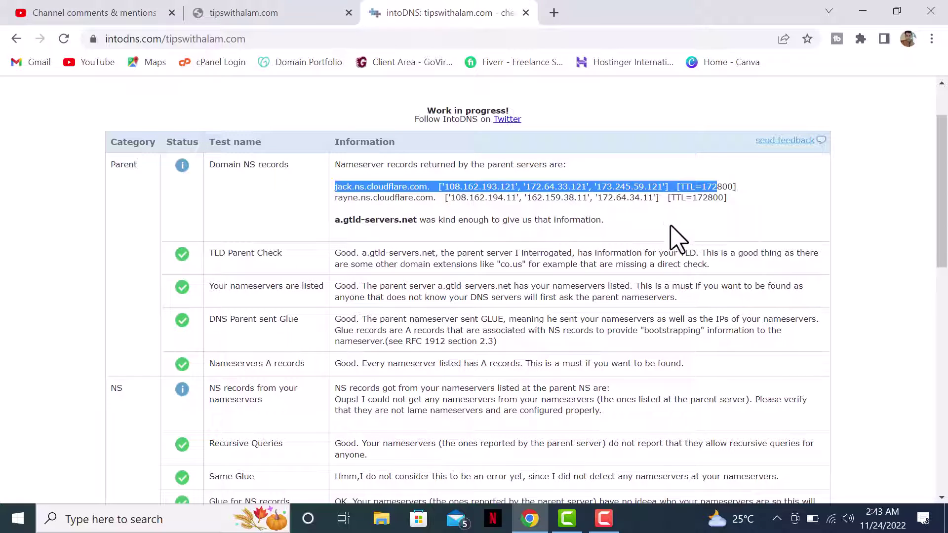
{"action": "left_click", "coordinate": [551, 230]}
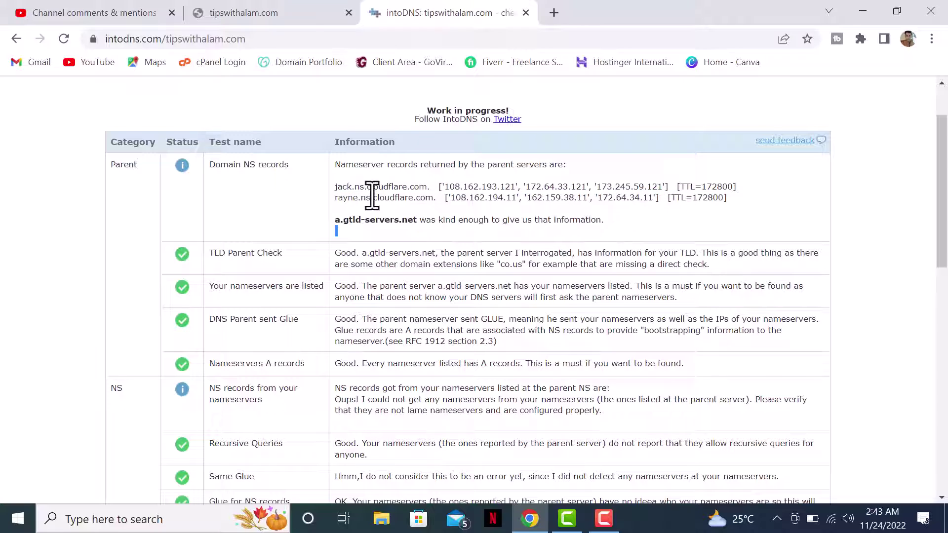
{"action": "left_click_drag", "start_coordinate": [337, 186], "coordinate": [762, 184]}
{"action": "left_click", "coordinate": [758, 206]}
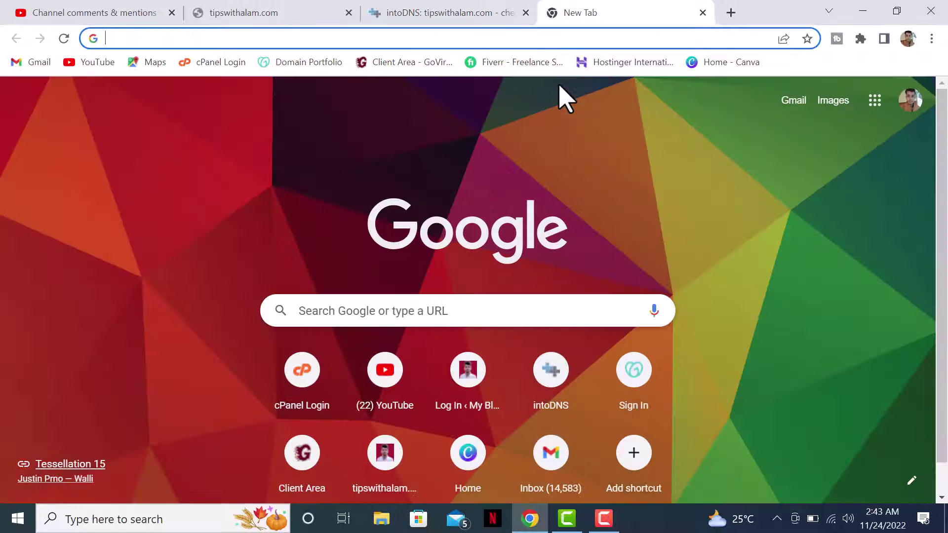
- Open the tipswithalam.com hosting product details in the GoViralHost client area
{"action": "left_click", "coordinate": [412, 62]}
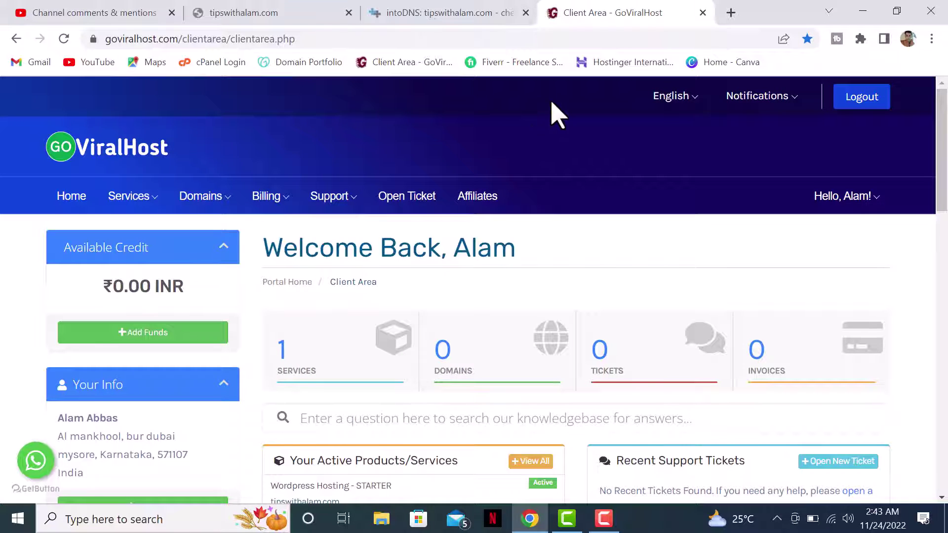
{"action": "scroll", "coordinate": [556, 115], "scroll_direction": "down", "scroll_amount": 1}
{"action": "left_click", "coordinate": [311, 428]}
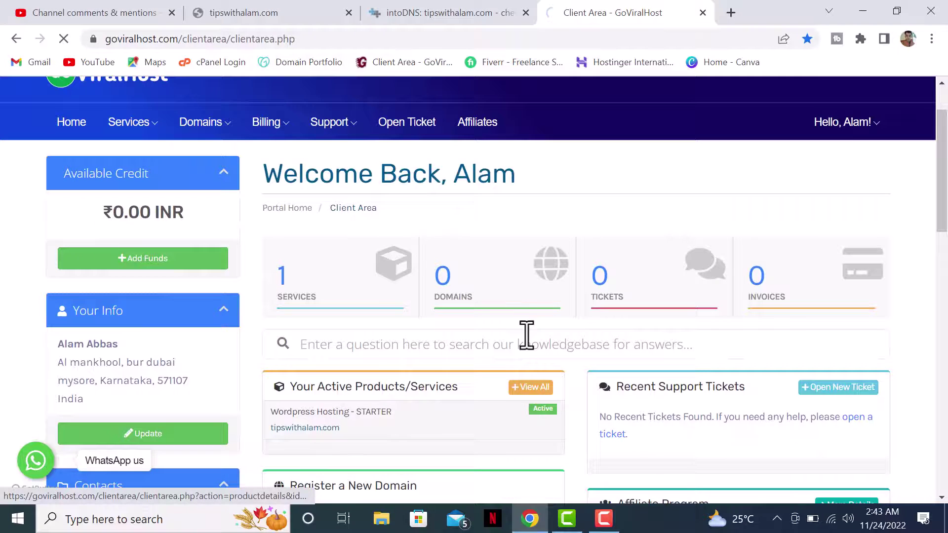
{"action": "scroll", "coordinate": [533, 262], "scroll_direction": "up", "scroll_amount": 1}
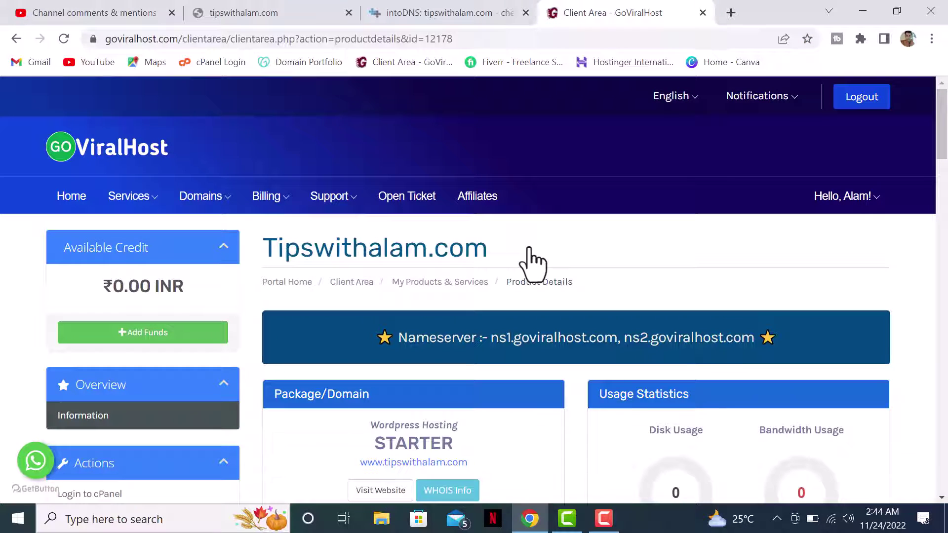
{"action": "scroll", "coordinate": [761, 285], "scroll_direction": "down", "scroll_amount": 3}
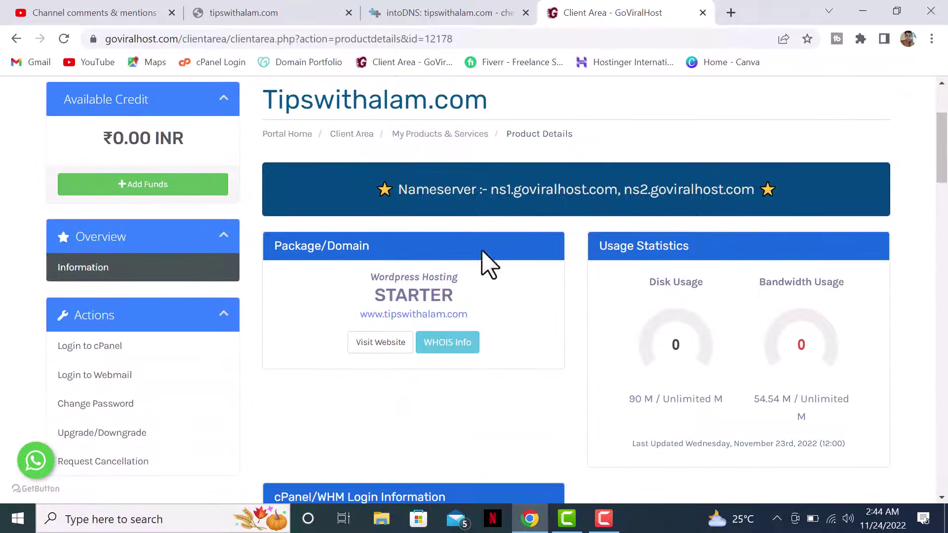
- Select the hosting nameservers ns1.goviralhost.com and ns2.goviralhost.com
{"action": "left_click_drag", "start_coordinate": [497, 196], "coordinate": [692, 199]}
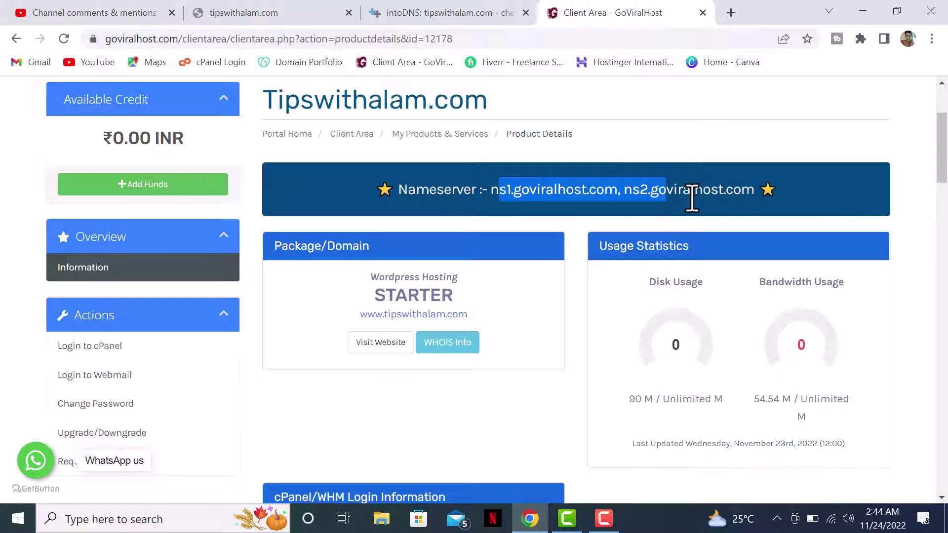
{"action": "left_click_drag", "start_coordinate": [758, 192], "coordinate": [617, 196]}
{"action": "left_click", "coordinate": [543, 221]}
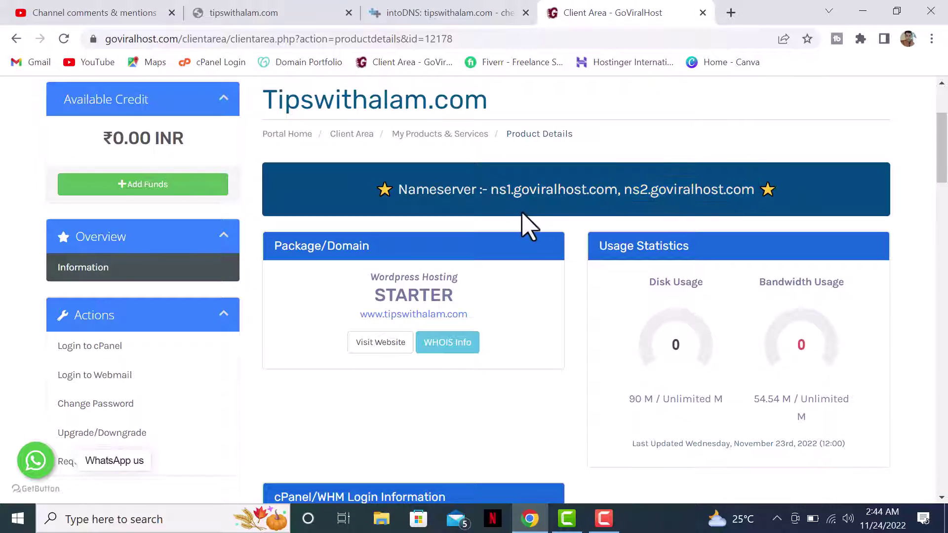
{"action": "left_click_drag", "start_coordinate": [522, 196], "coordinate": [597, 193]}
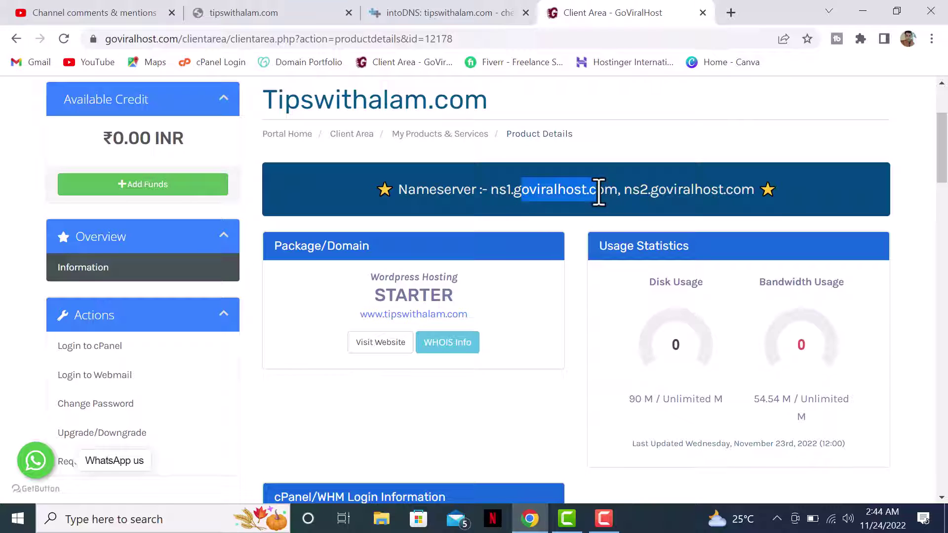
{"action": "left_click_drag", "start_coordinate": [493, 190], "coordinate": [614, 211]}
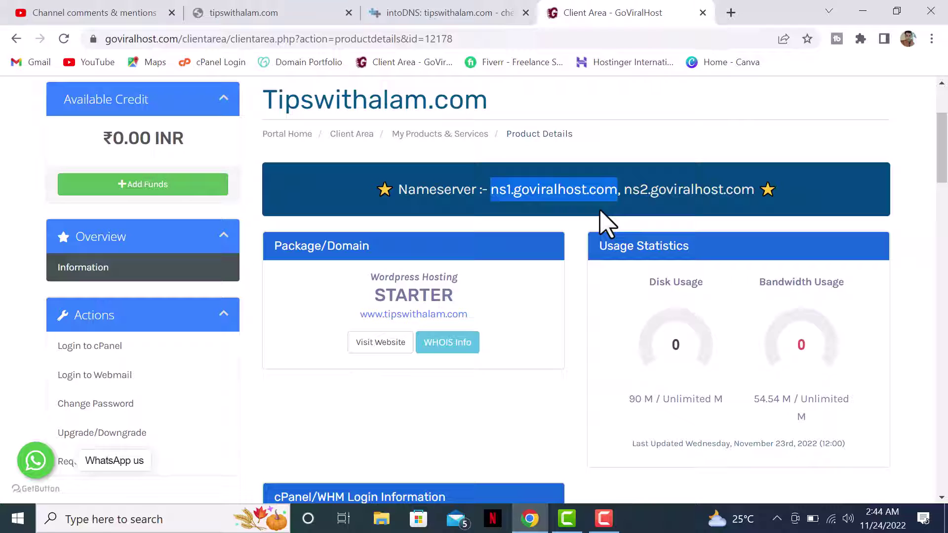
{"action": "left_click", "coordinate": [568, 227]}
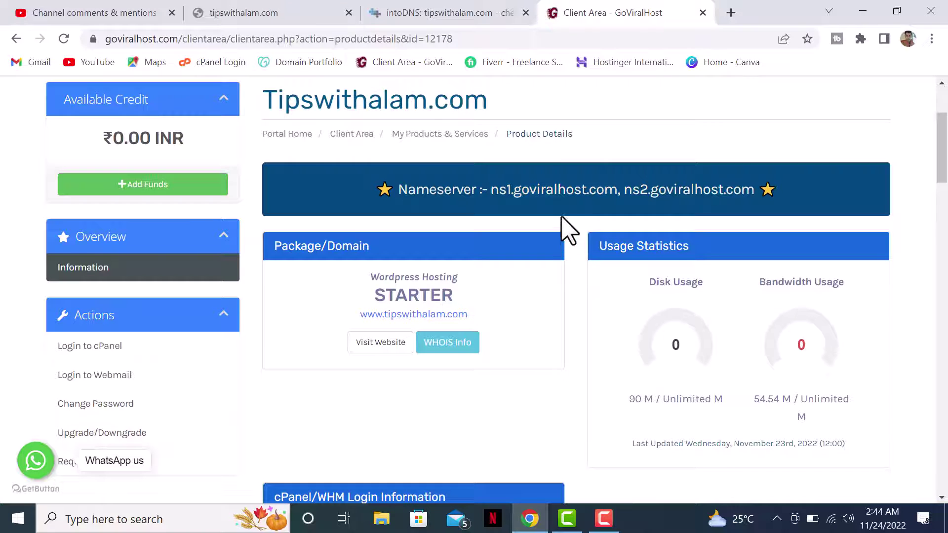
- Compare them with intoDNS's Cloudflare nameservers, reselect both GoViralHost nameservers, and open a blank page
{"action": "left_click", "coordinate": [449, 19]}
{"action": "left_click_drag", "start_coordinate": [335, 250], "coordinate": [798, 275]}
{"action": "left_click", "coordinate": [678, 307]}
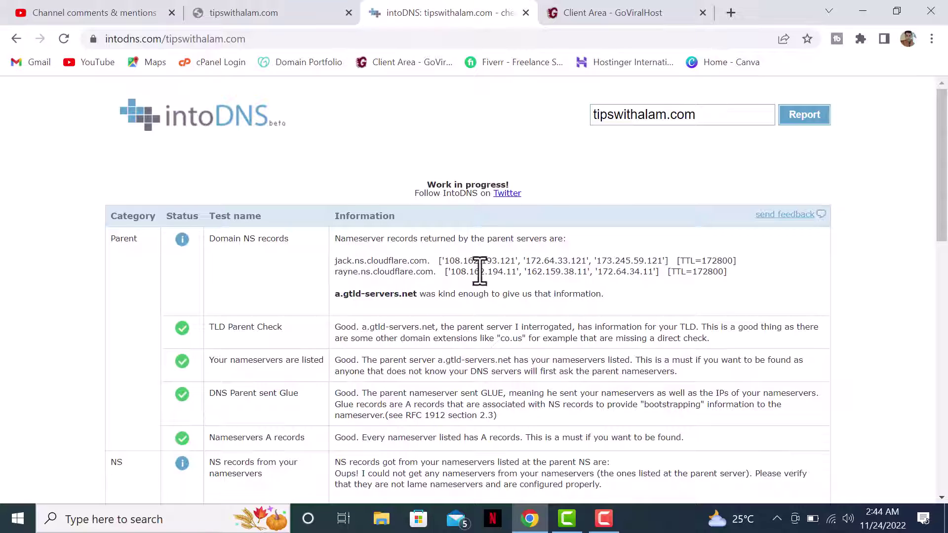
{"action": "left_click", "coordinate": [588, 12]}
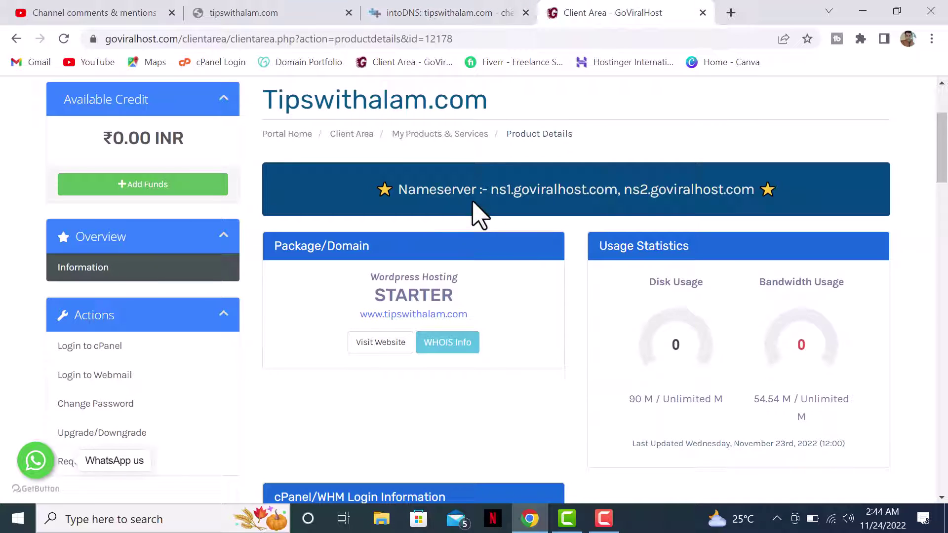
{"action": "left_click_drag", "start_coordinate": [492, 193], "coordinate": [927, 235]}
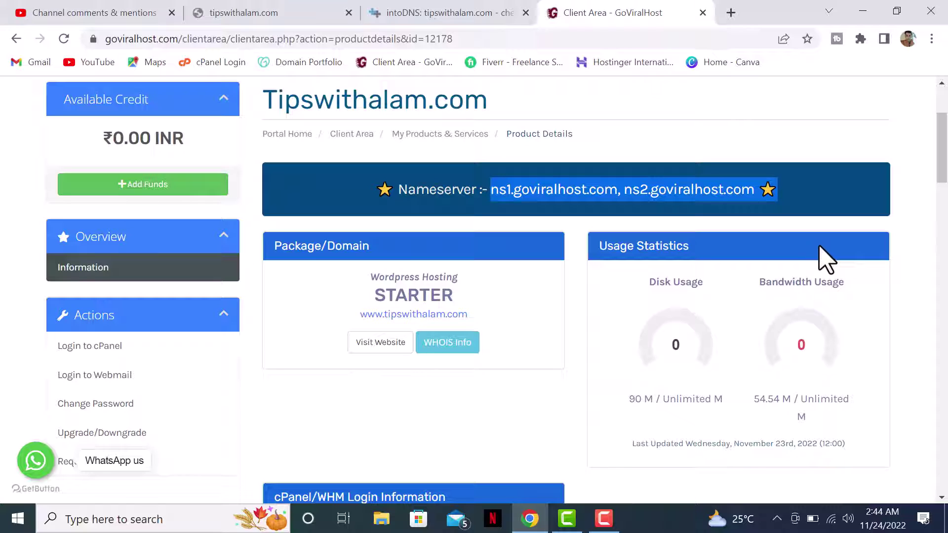
{"action": "left_click", "coordinate": [728, 12]}
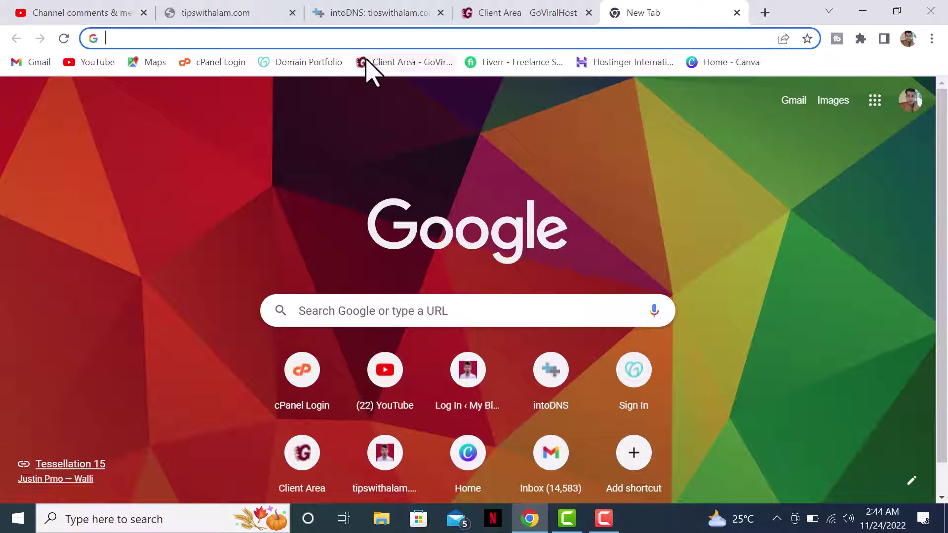
- Open tipswithalam.com's DNS Management from GoDaddy's Domain Portfolio and find nameserver jack.ns.cloudflare.com
{"action": "left_click", "coordinate": [310, 61]}
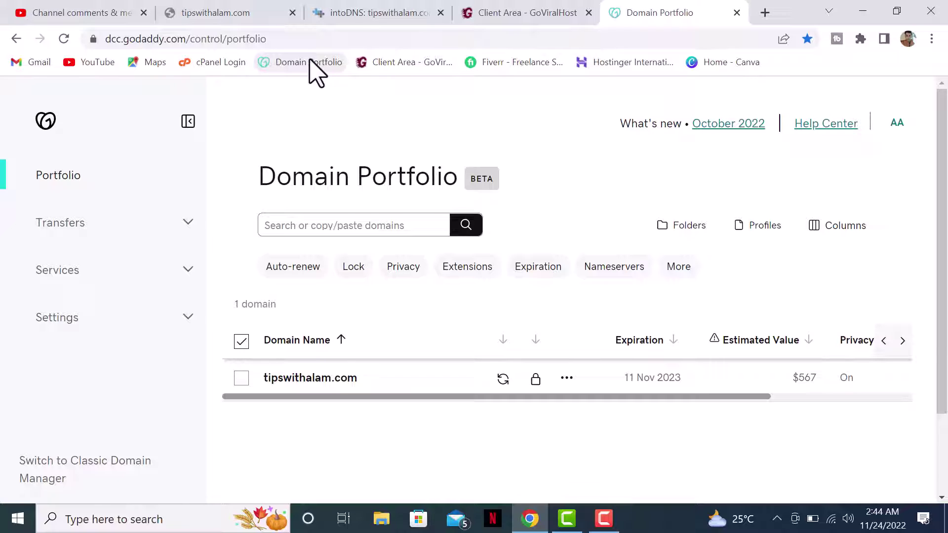
{"action": "left_click", "coordinate": [311, 378]}
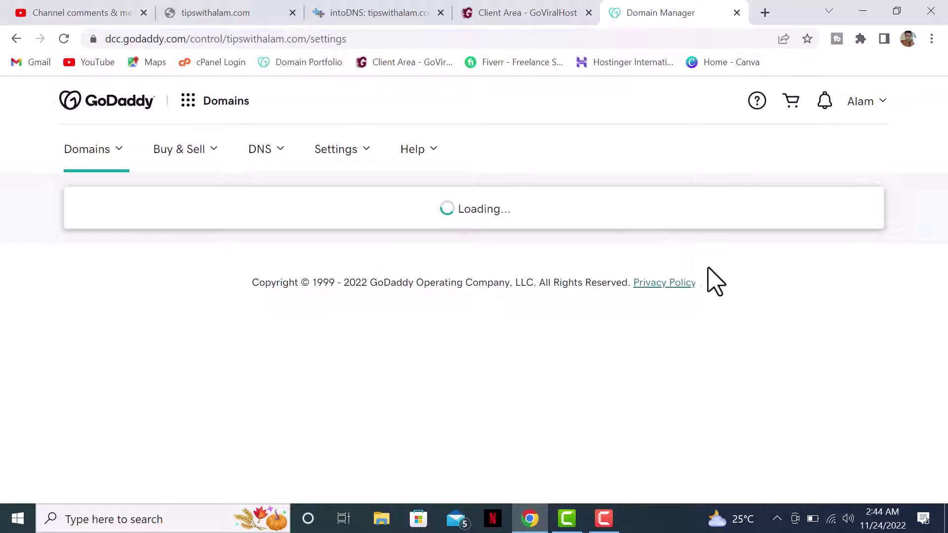
{"action": "scroll", "coordinate": [616, 237], "scroll_direction": "down", "scroll_amount": 5}
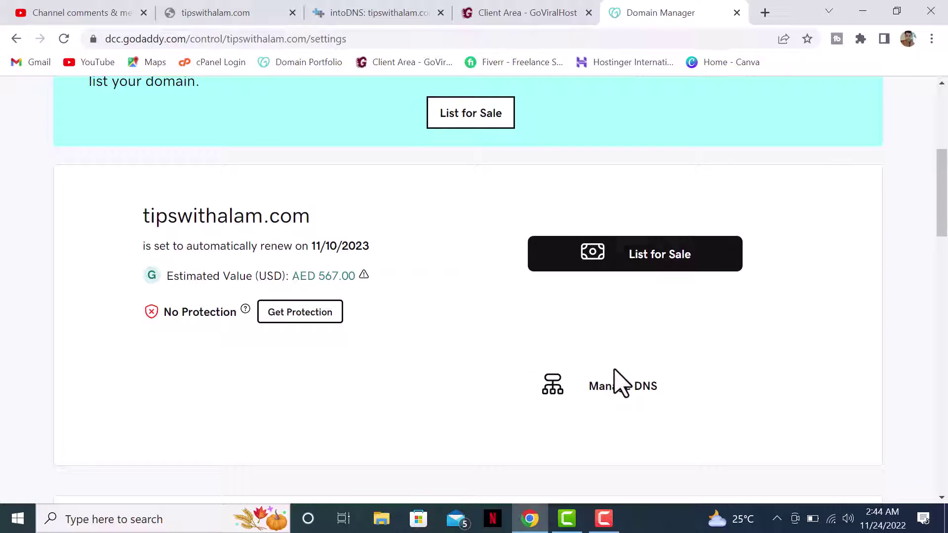
{"action": "left_click", "coordinate": [630, 400]}
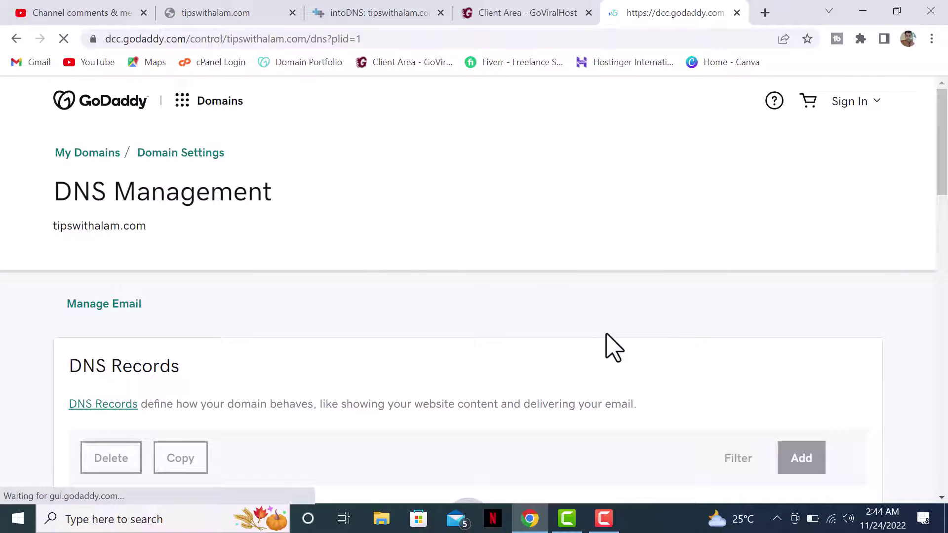
{"action": "scroll", "coordinate": [434, 249], "scroll_direction": "down", "scroll_amount": 5}
{"action": "scroll", "coordinate": [457, 220], "scroll_direction": "down", "scroll_amount": 4}
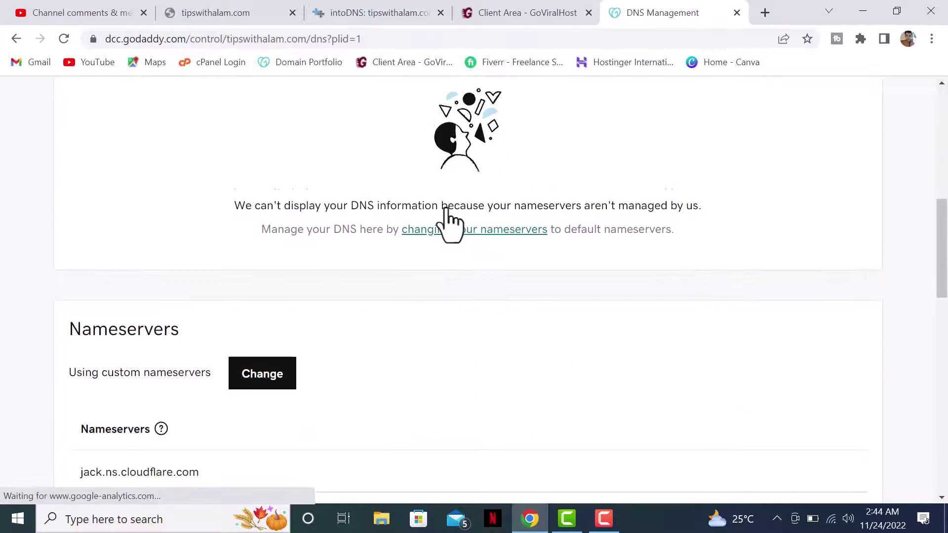
{"action": "scroll", "coordinate": [452, 224], "scroll_direction": "down", "scroll_amount": 5}
{"action": "left_click_drag", "start_coordinate": [85, 139], "coordinate": [168, 142]}
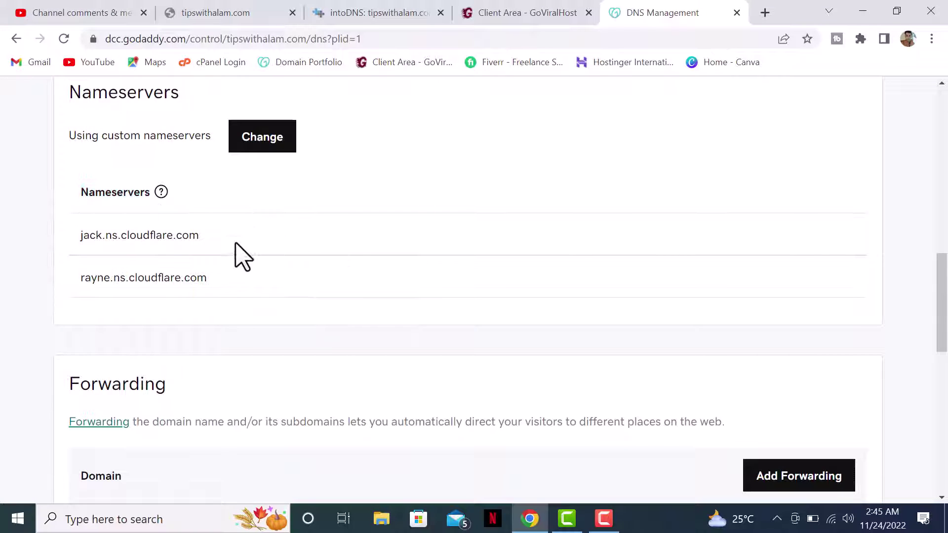
{"action": "left_click_drag", "start_coordinate": [235, 243], "coordinate": [74, 250]}
- Switch GoDaddy's nameserver setting to 'Enter my own nameservers'
{"action": "left_click", "coordinate": [262, 148]}
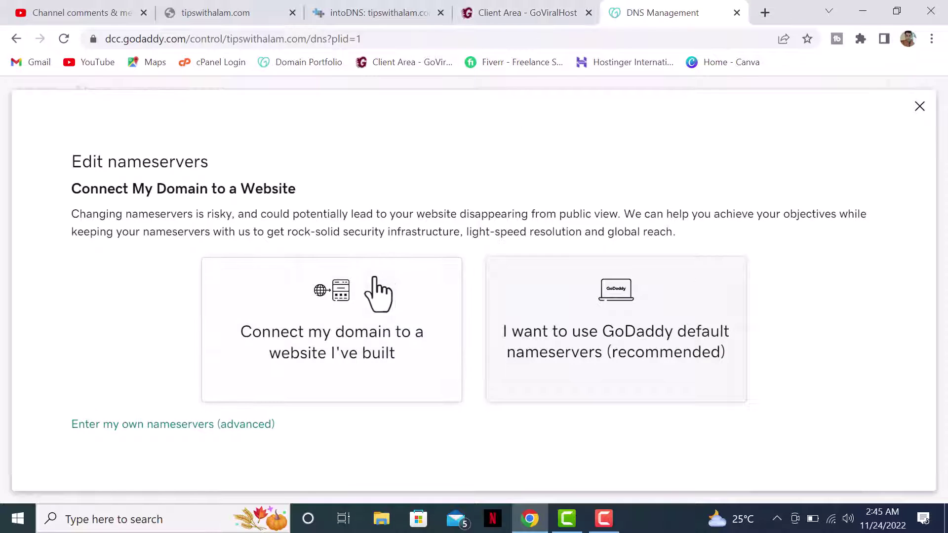
{"action": "left_click", "coordinate": [97, 425]}
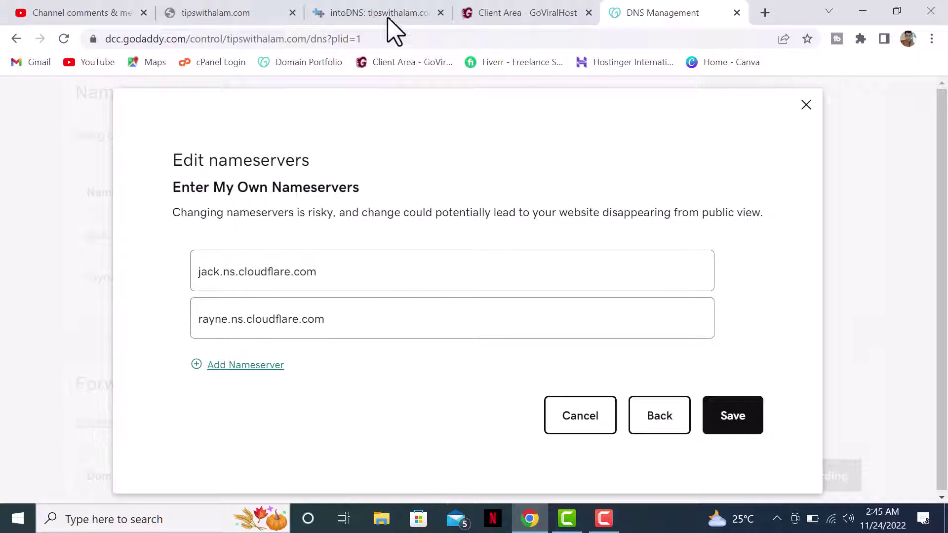
{"action": "left_click", "coordinate": [513, 12]}
{"action": "left_click", "coordinate": [663, 11]}
{"action": "left_click", "coordinate": [524, 12]}
{"action": "left_click", "coordinate": [487, 253]}
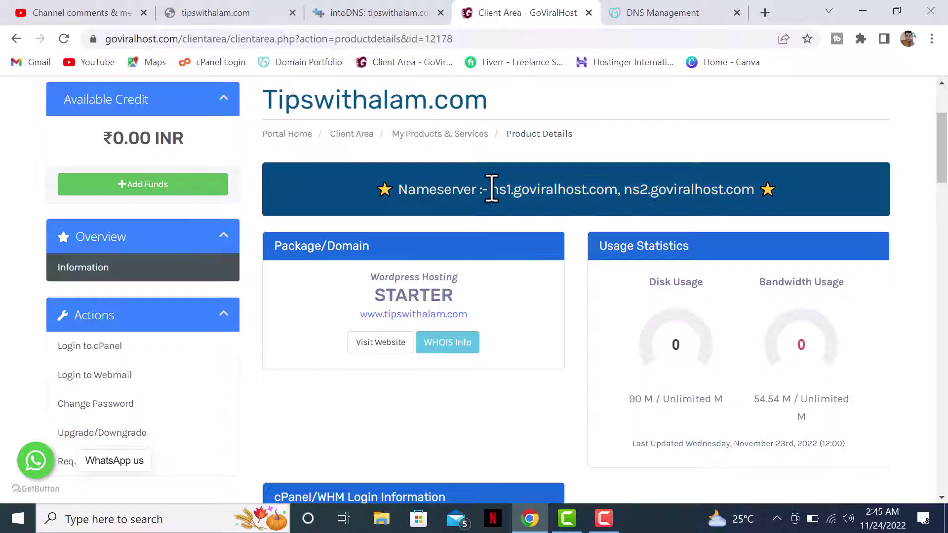
- Replace jack.ns.cloudflare.com with ns1.goviralhost.com in the first nameserver field
{"action": "left_click_drag", "start_coordinate": [491, 189], "coordinate": [616, 195]}
{"action": "key", "text": "ctrl+c"}
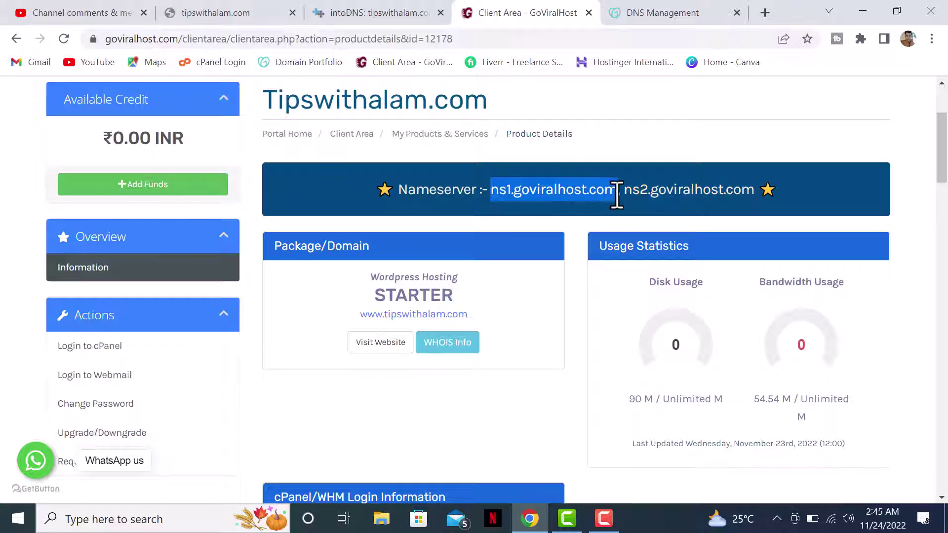
{"action": "left_click", "coordinate": [617, 12]}
{"action": "left_click_drag", "start_coordinate": [348, 272], "coordinate": [115, 285]}
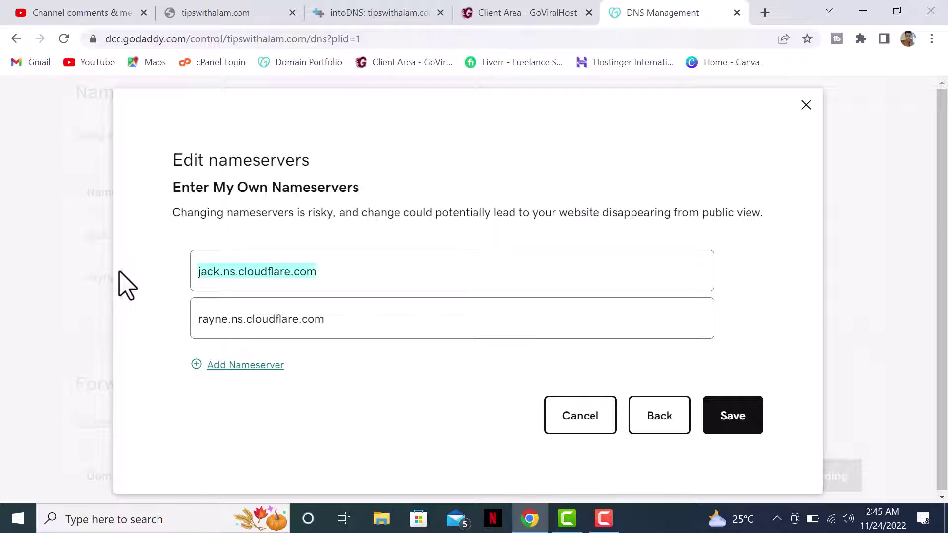
{"action": "left_click", "coordinate": [481, 12]}
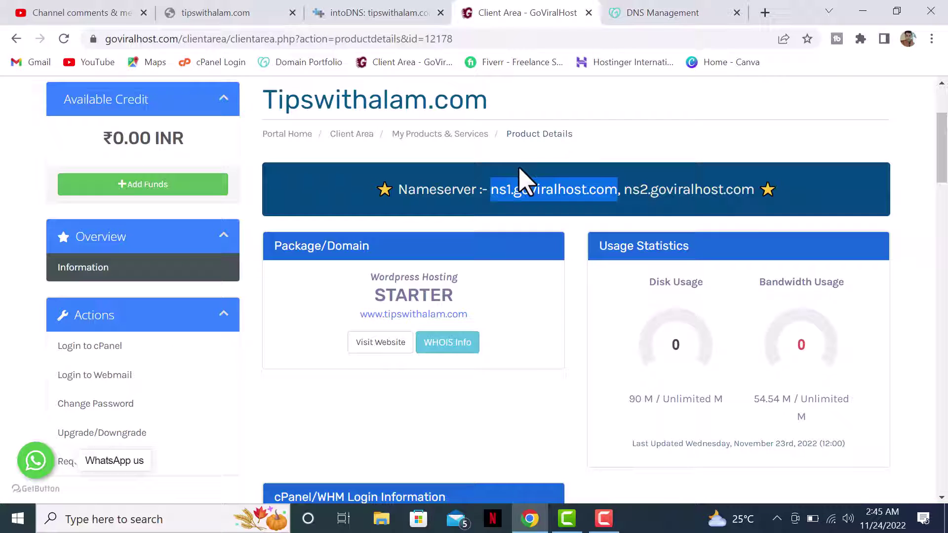
{"action": "left_click", "coordinate": [655, 15]}
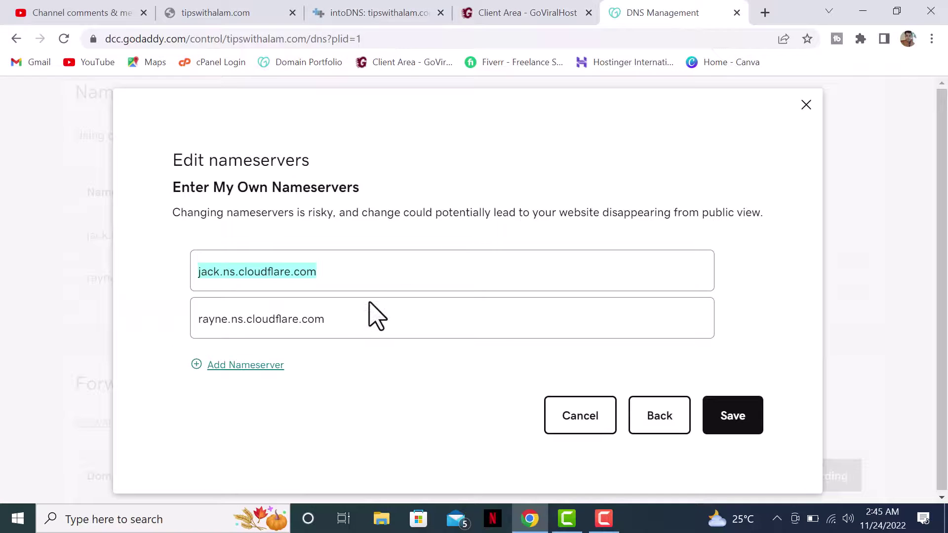
{"action": "key", "text": "ctrl+v"}
- Replace rayne.ns.cloudflare.com with ns2.goviralhost.com and save the nameservers
{"action": "left_click", "coordinate": [482, 12]}
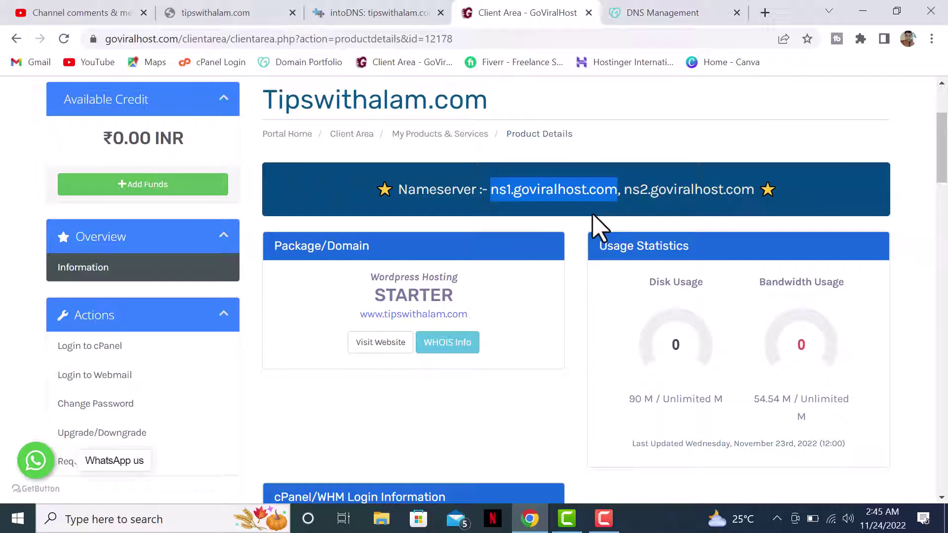
{"action": "left_click_drag", "start_coordinate": [628, 190], "coordinate": [755, 190]}
{"action": "key", "text": "ctrl+c"}
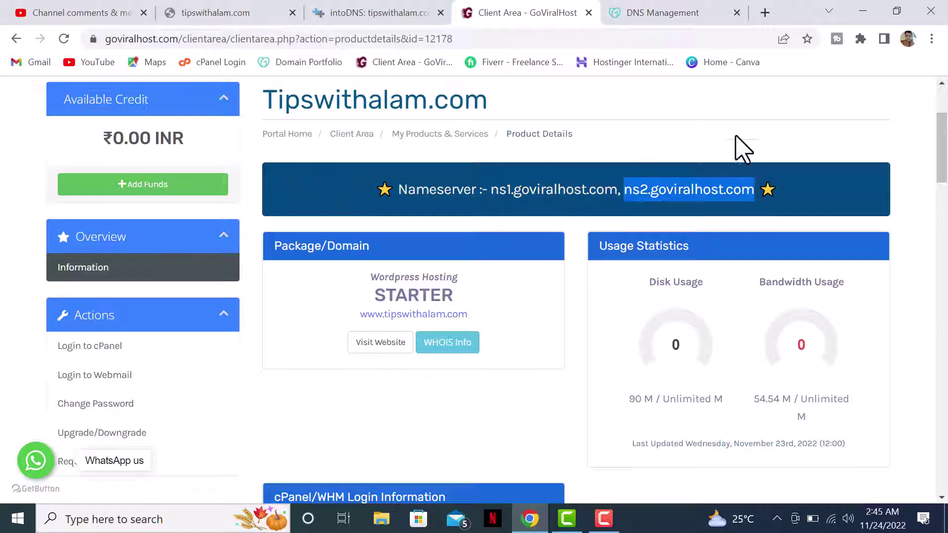
{"action": "left_click", "coordinate": [696, 14]}
{"action": "left_click_drag", "start_coordinate": [351, 322], "coordinate": [173, 332]}
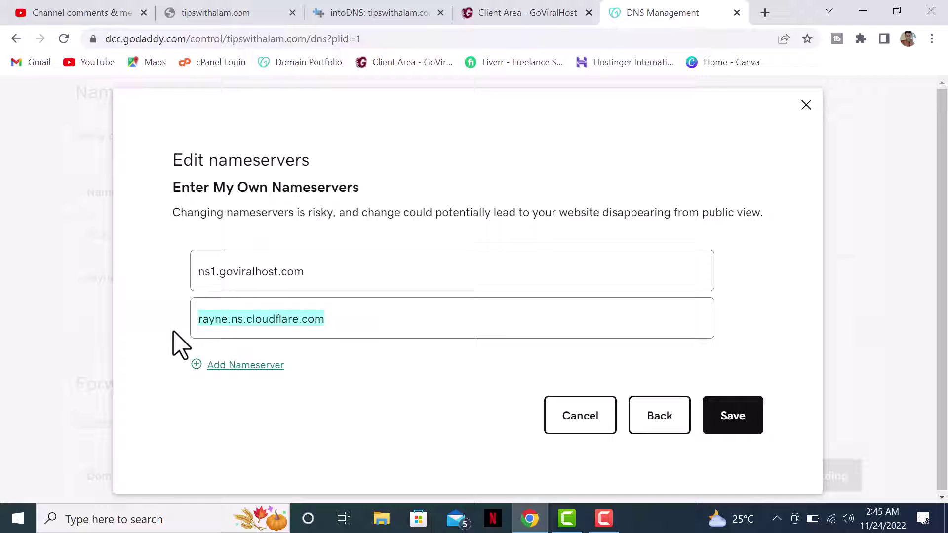
{"action": "key", "text": "ctrl+v"}
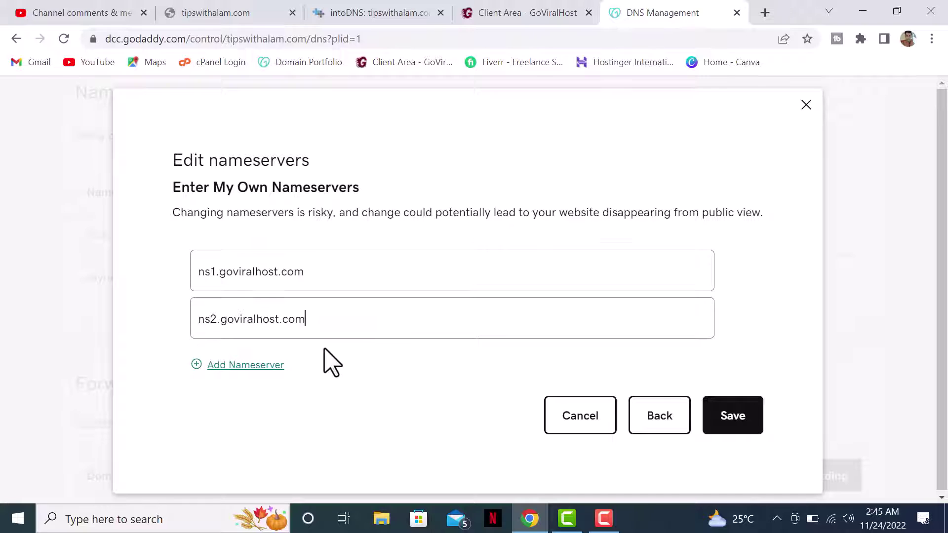
{"action": "left_click", "coordinate": [738, 417]}
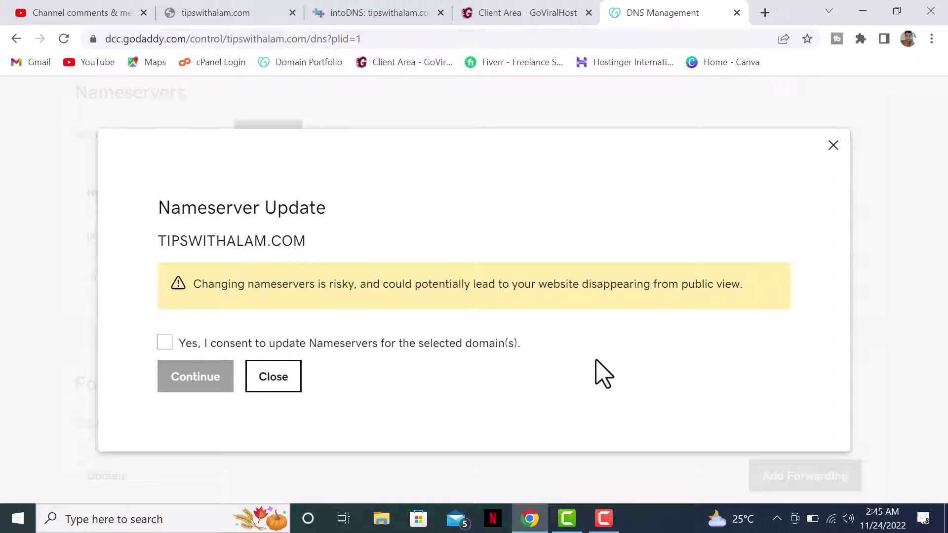
- Tick the consent box and continue the Nameserver Update for TIPSWITHALAM.COM
{"action": "left_click", "coordinate": [168, 342]}
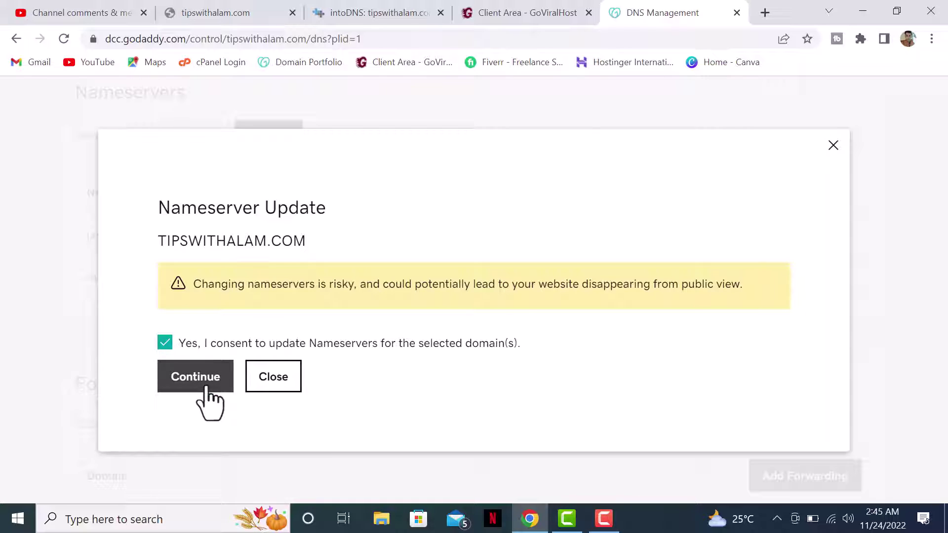
{"action": "left_click", "coordinate": [203, 387]}
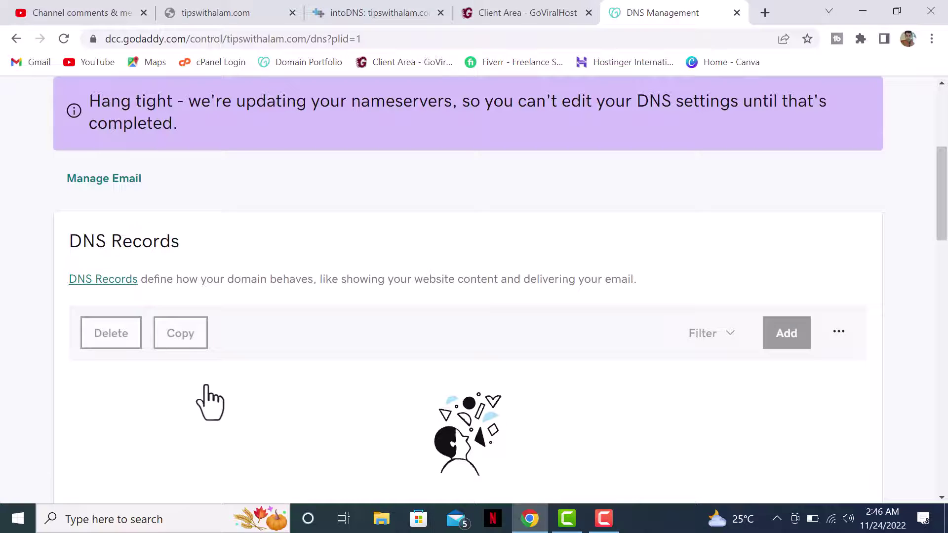
- Rerun intoDNS for tipswithalam.com, confirming nameservers ns1.goviralhost.com and ns2.goviralhost.com
{"action": "left_click", "coordinate": [377, 13]}
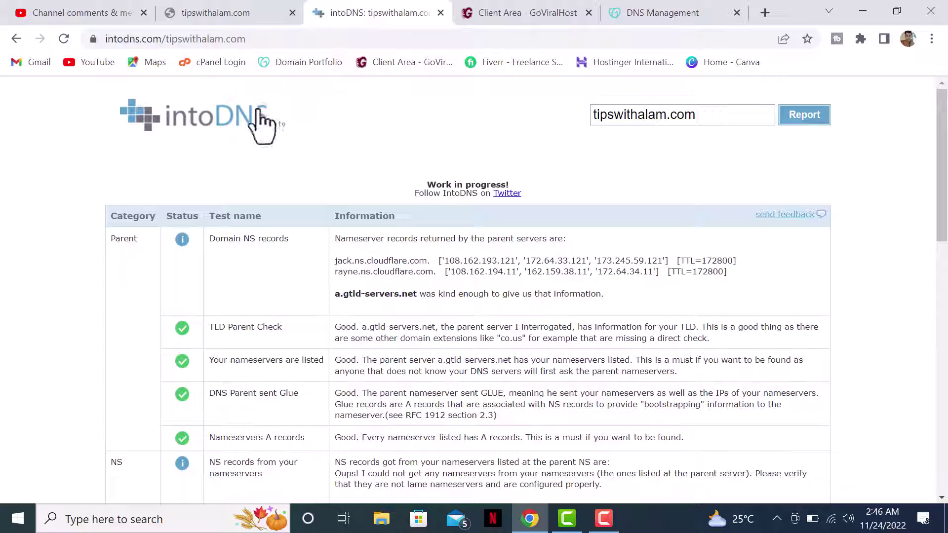
{"action": "left_click", "coordinate": [189, 118]}
{"action": "left_click", "coordinate": [462, 160]}
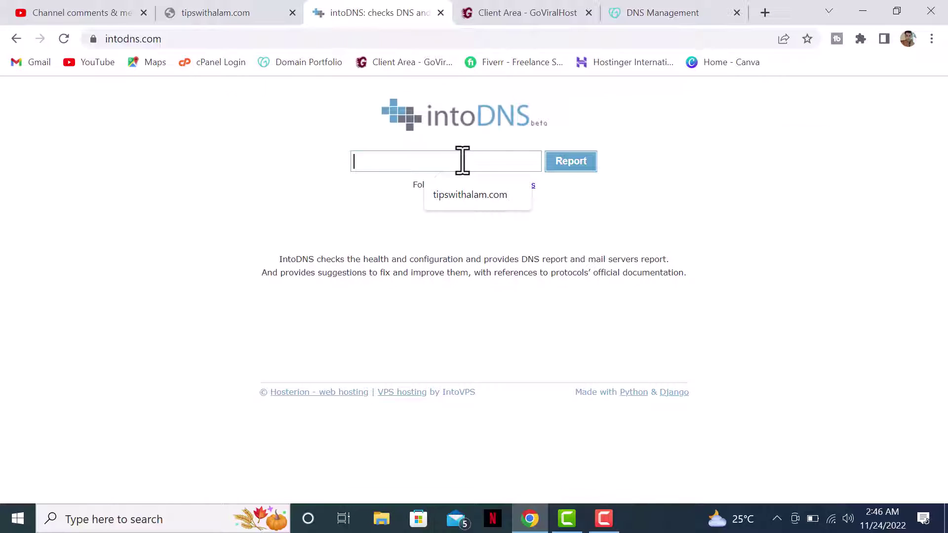
{"action": "left_click", "coordinate": [471, 194]}
{"action": "left_click", "coordinate": [585, 168]}
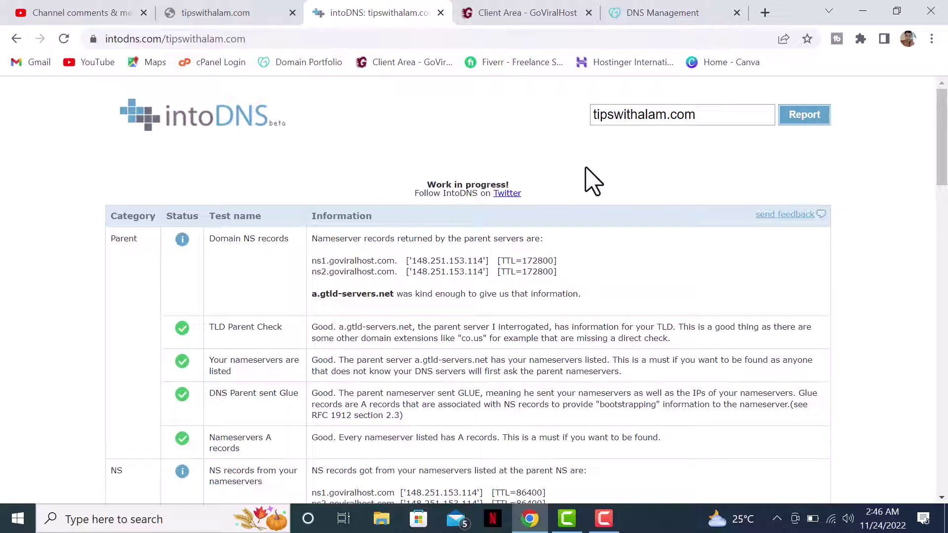
{"action": "left_click_drag", "start_coordinate": [316, 260], "coordinate": [662, 271]}
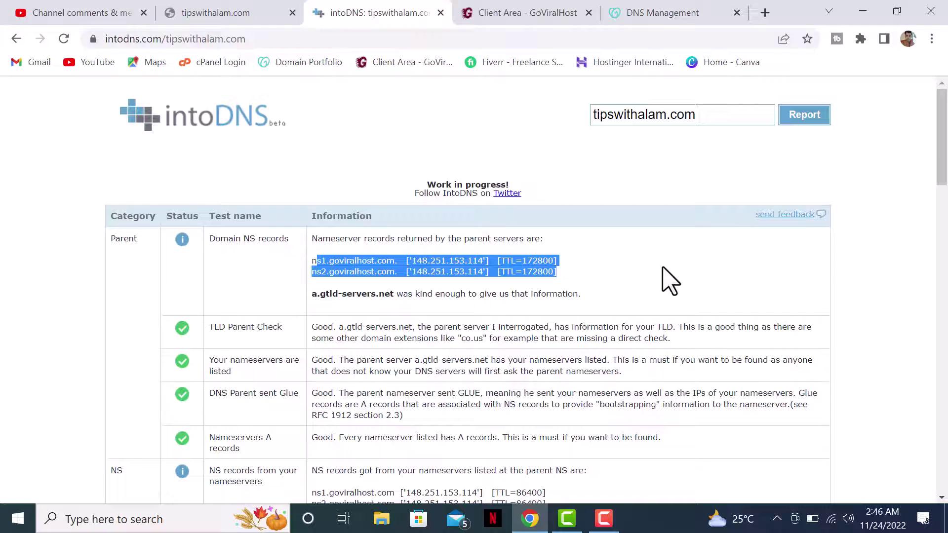
{"action": "left_click", "coordinate": [673, 12]}
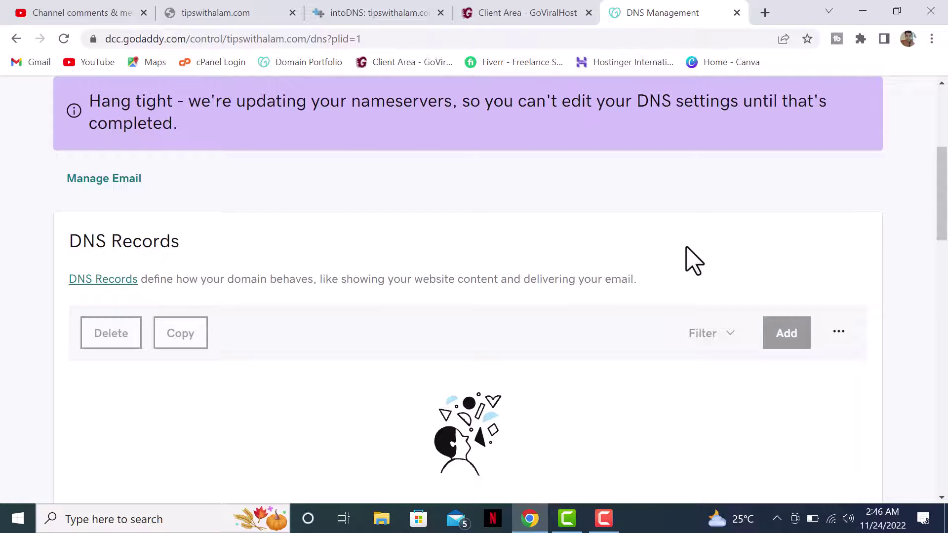
- Load tipswithalam.com in an Incognito window, which fails with DNS_PROBE_FINISHED_NXDOMAIN
{"action": "key", "text": "ctrl+shift+n"}
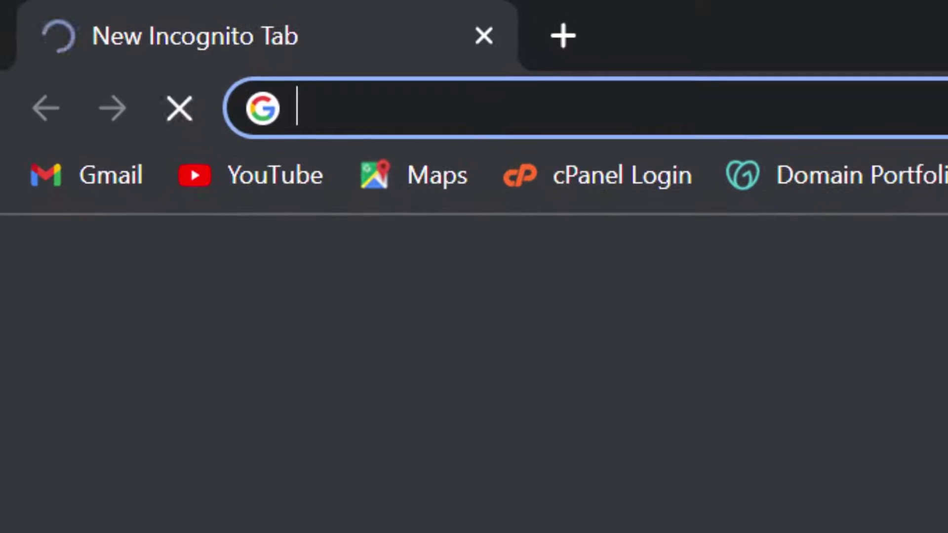
{"action": "type", "text": "tips"}
{"action": "key", "text": "Return"}
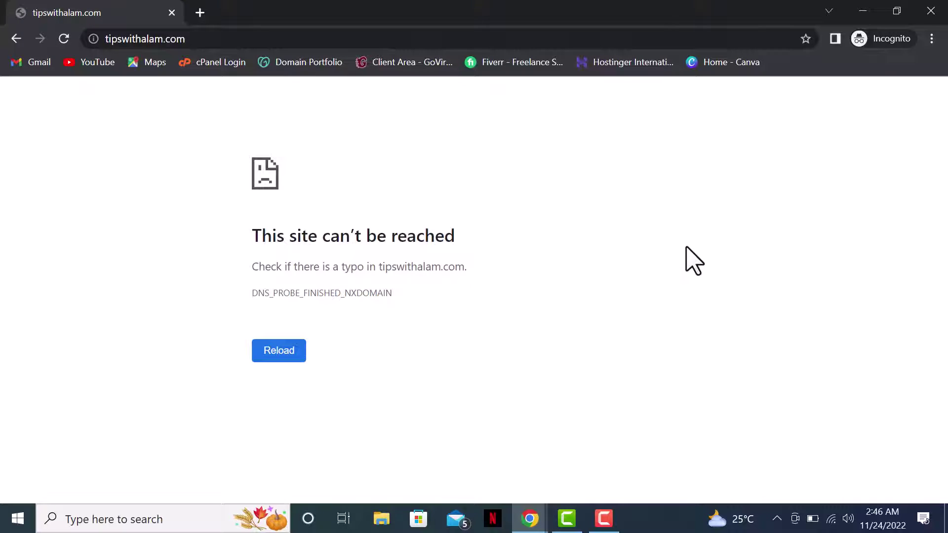
- Close the Incognito window and reload GoDaddy's DNS Management page
{"action": "left_click", "coordinate": [171, 13]}
{"action": "scroll", "coordinate": [144, 205], "scroll_direction": "down", "scroll_amount": 1}
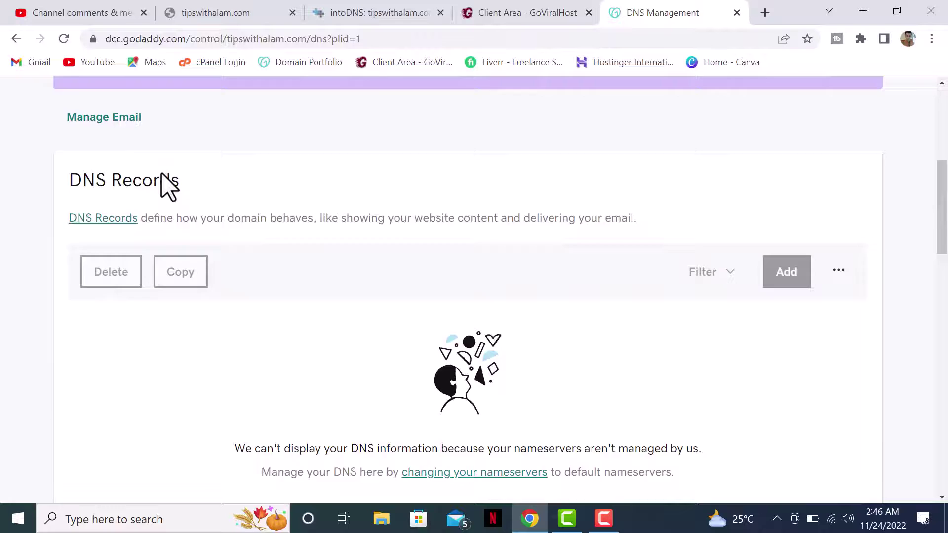
{"action": "scroll", "coordinate": [168, 185], "scroll_direction": "up", "scroll_amount": 5}
{"action": "left_click", "coordinate": [64, 38]}
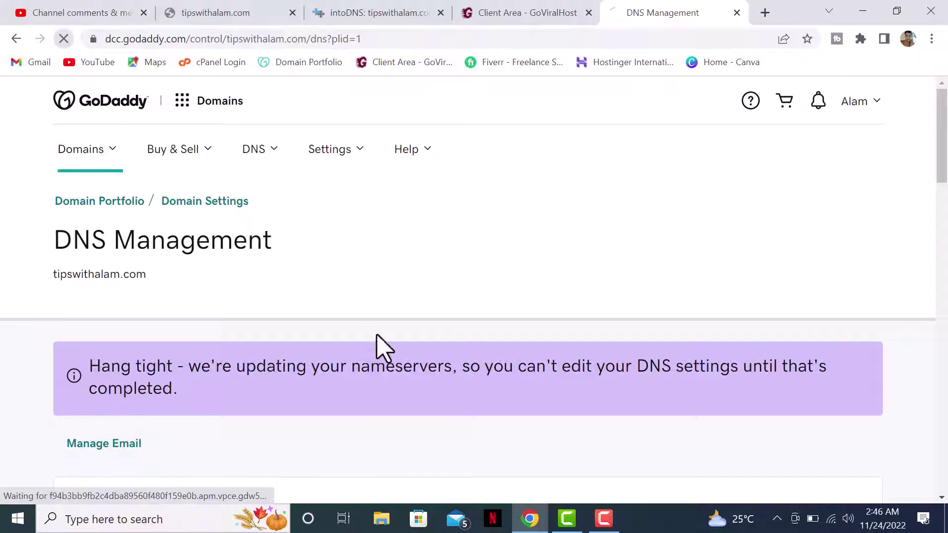
{"action": "scroll", "coordinate": [370, 352], "scroll_direction": "down", "scroll_amount": 6}
{"action": "scroll", "coordinate": [317, 318], "scroll_direction": "up", "scroll_amount": 1}
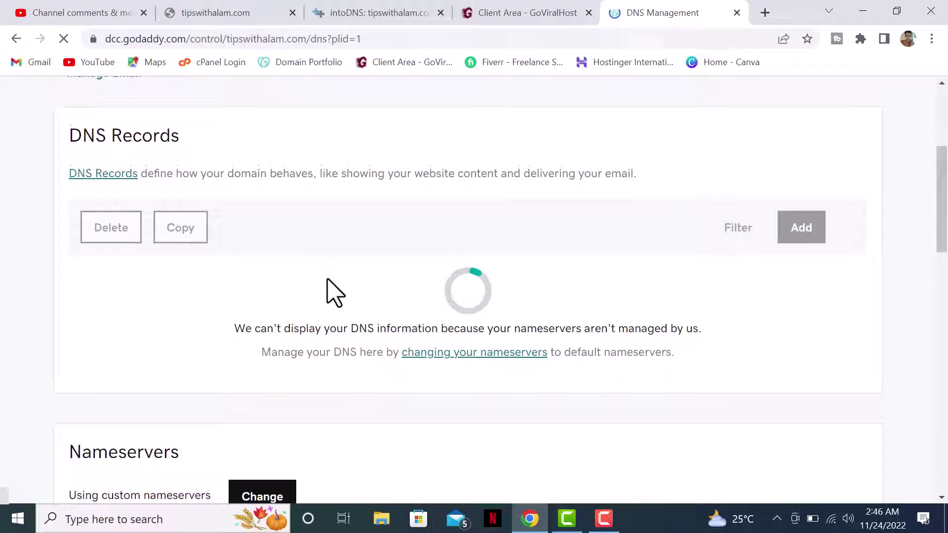
{"action": "scroll", "coordinate": [345, 291], "scroll_direction": "down", "scroll_amount": 6}
{"action": "scroll", "coordinate": [346, 237], "scroll_direction": "up", "scroll_amount": 10}
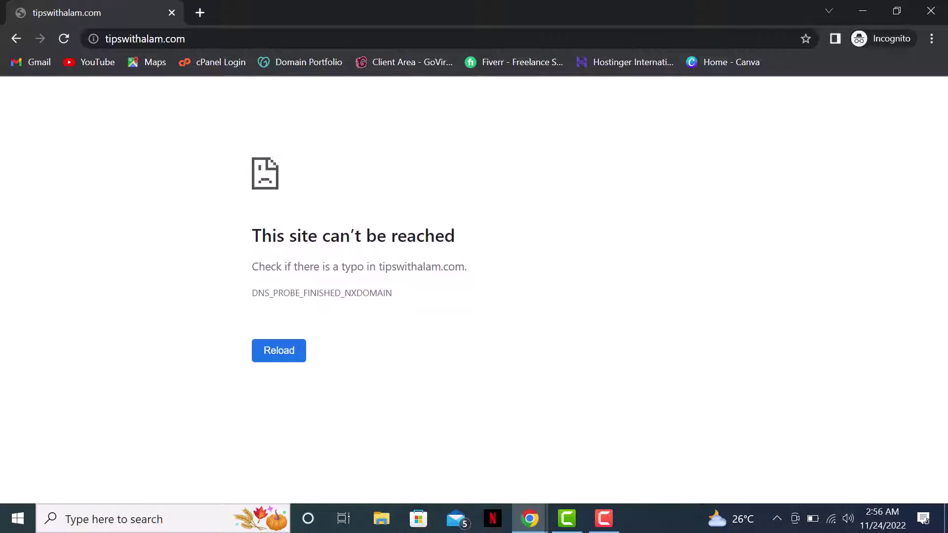
- Launch Microsoft Edge by searching 'edge' from the Windows taskbar
{"action": "left_click", "coordinate": [187, 516]}
{"action": "type", "text": "e"}
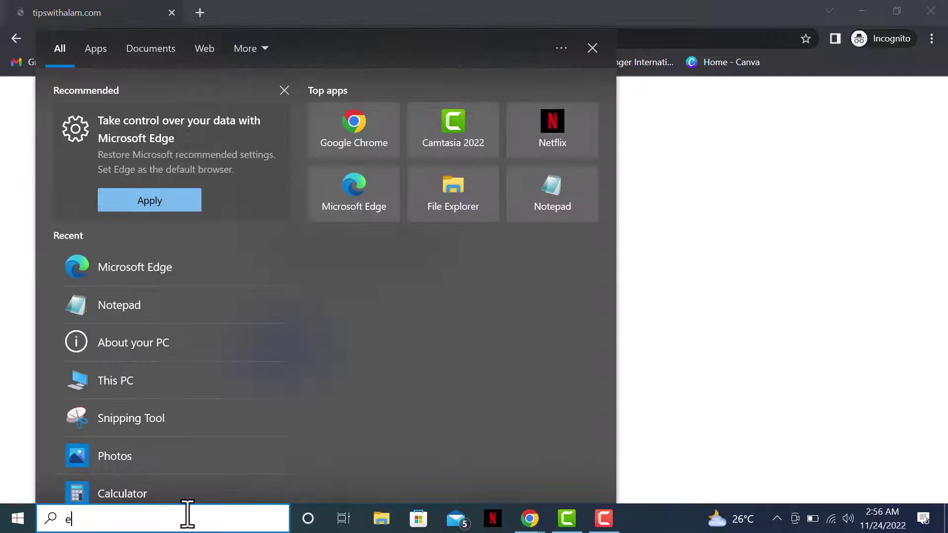
{"action": "type", "text": "dge"}
{"action": "left_click", "coordinate": [208, 140]}
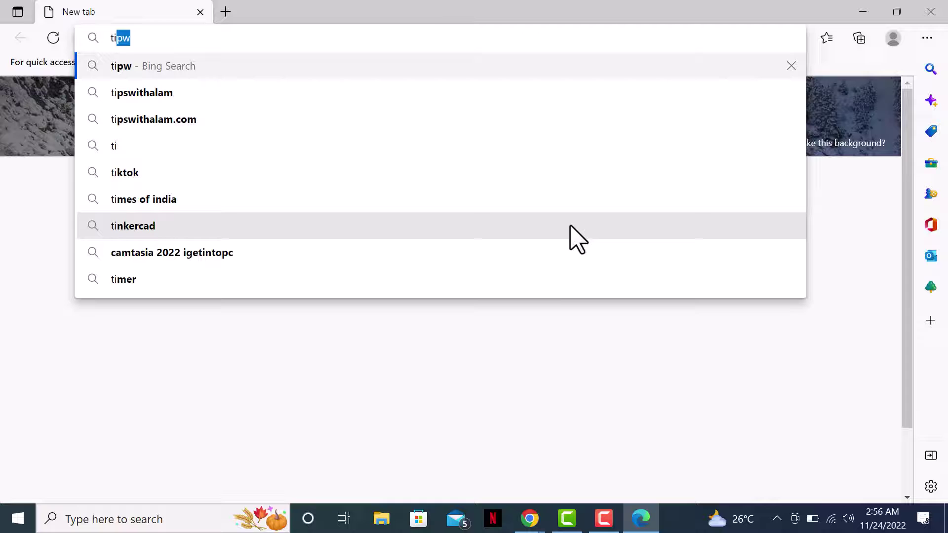
- Load tipswithalam.com in Edge, which shows a DNS_PROBE_FINISHED_NXDOMAIN error
{"action": "left_click", "coordinate": [169, 43]}
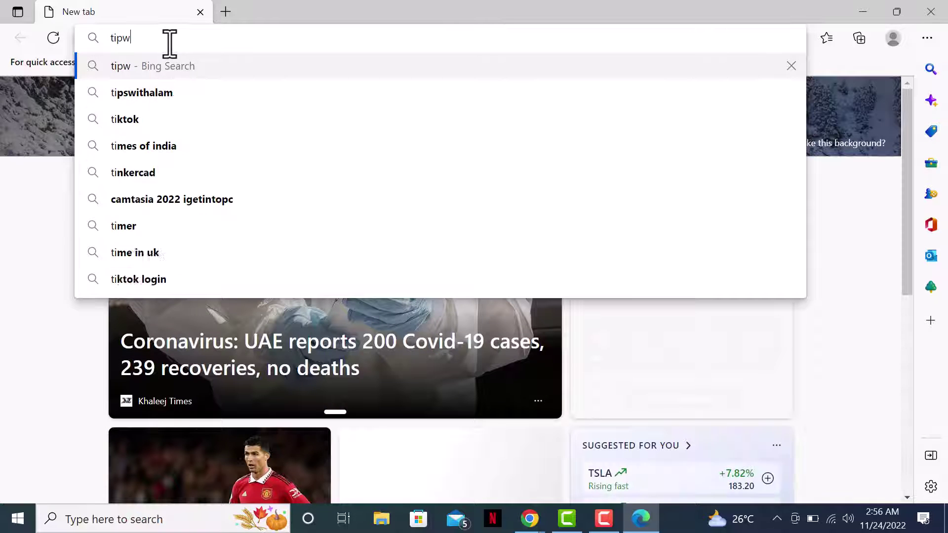
{"action": "key", "text": "BackSpace"}
{"action": "type", "text": "swith"}
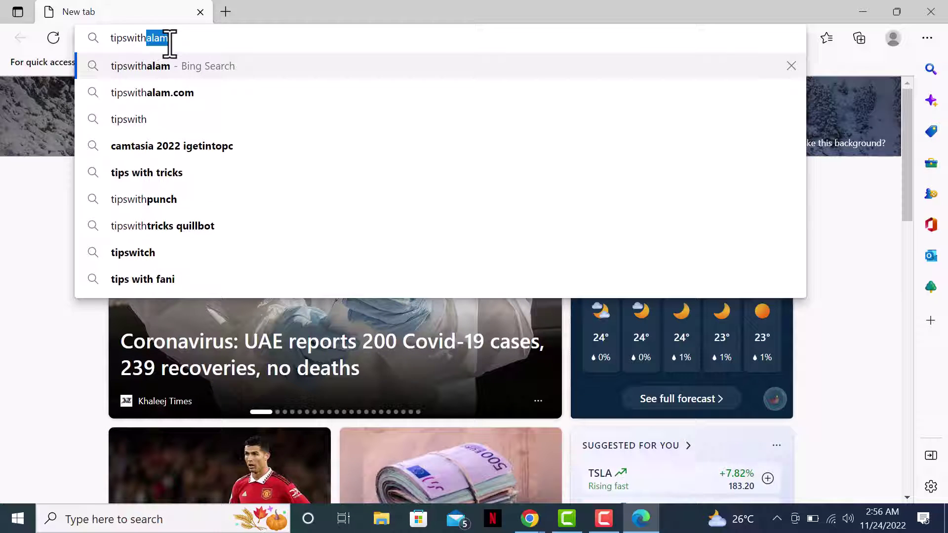
{"action": "type", "text": "alam.c"}
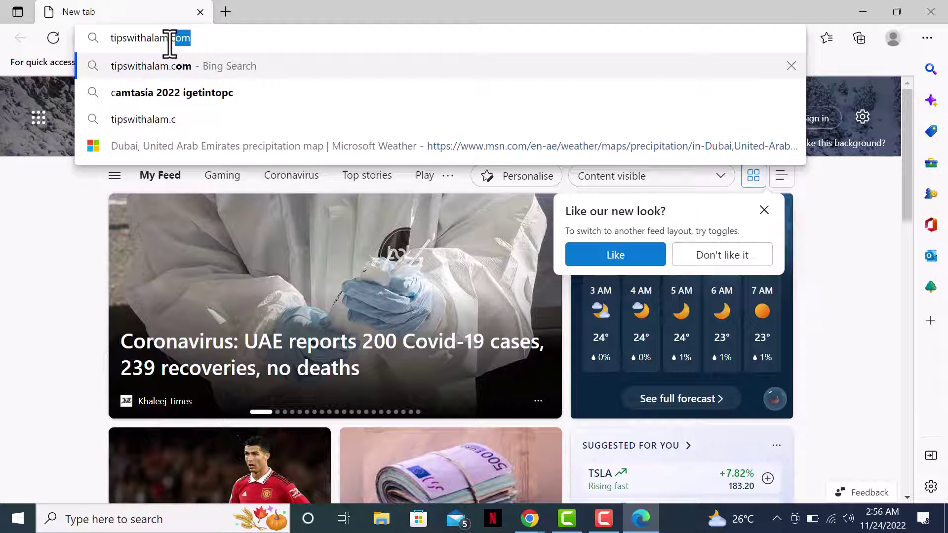
{"action": "key", "text": "Return"}
{"action": "left_click", "coordinate": [200, 39]}
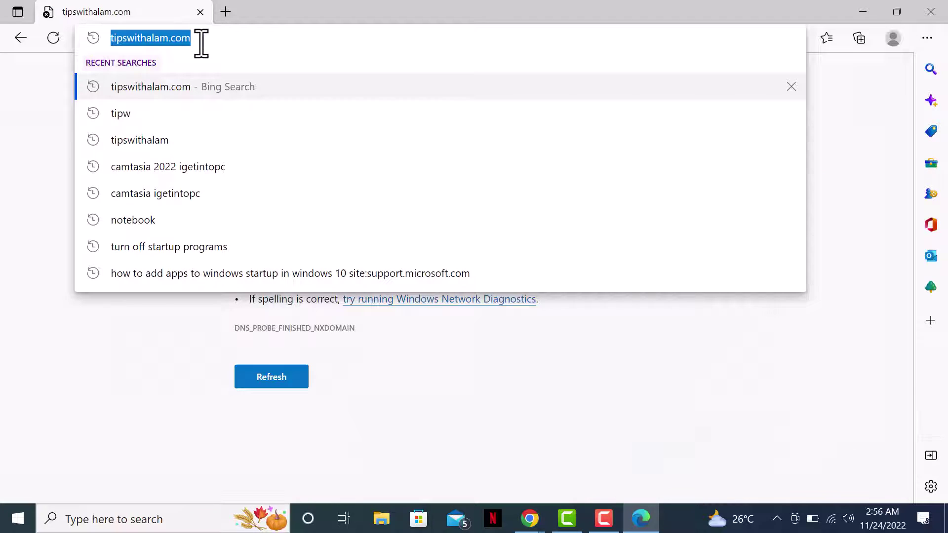
{"action": "left_click", "coordinate": [454, 380]}
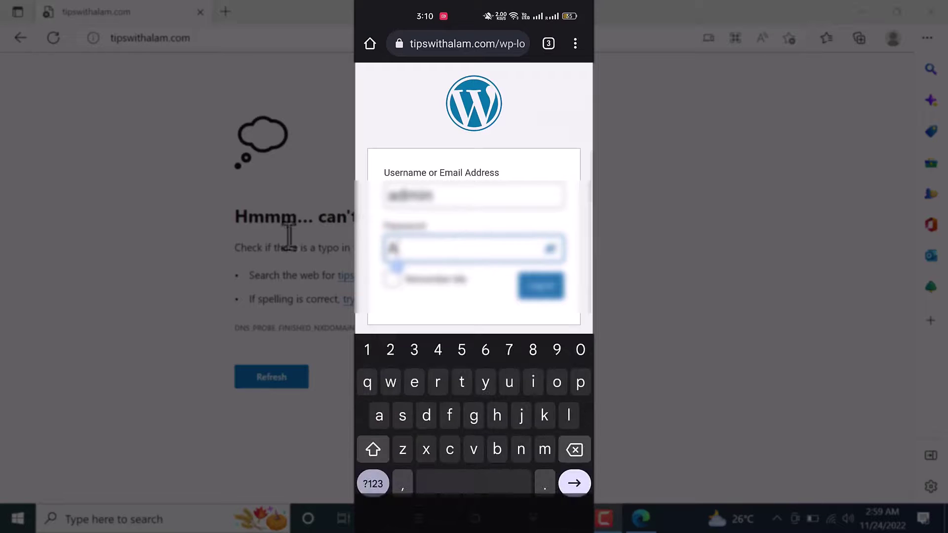
- Sign in to WordPress on the phone with the account credentials, then choose Visit Site
{"action": "left_click", "coordinate": [200, 13]}
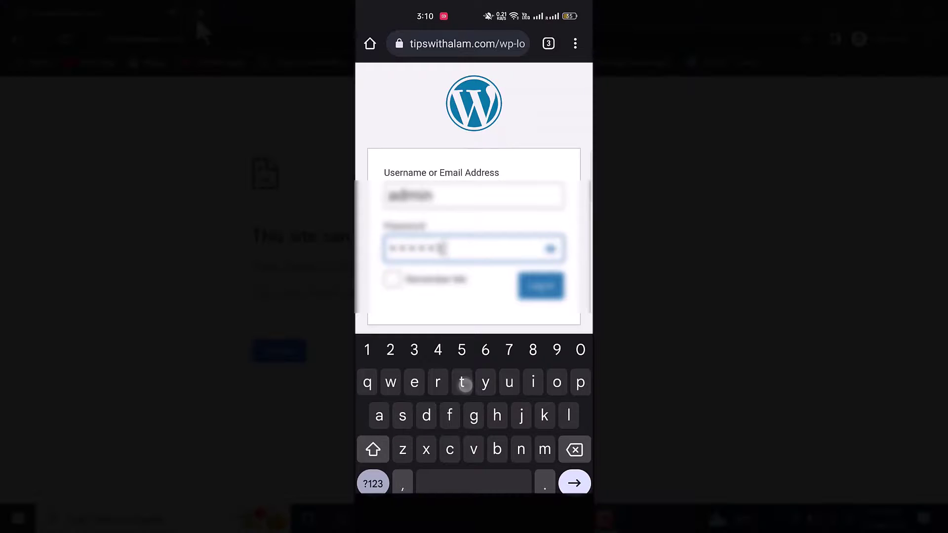
{"action": "left_click", "coordinate": [197, 17]}
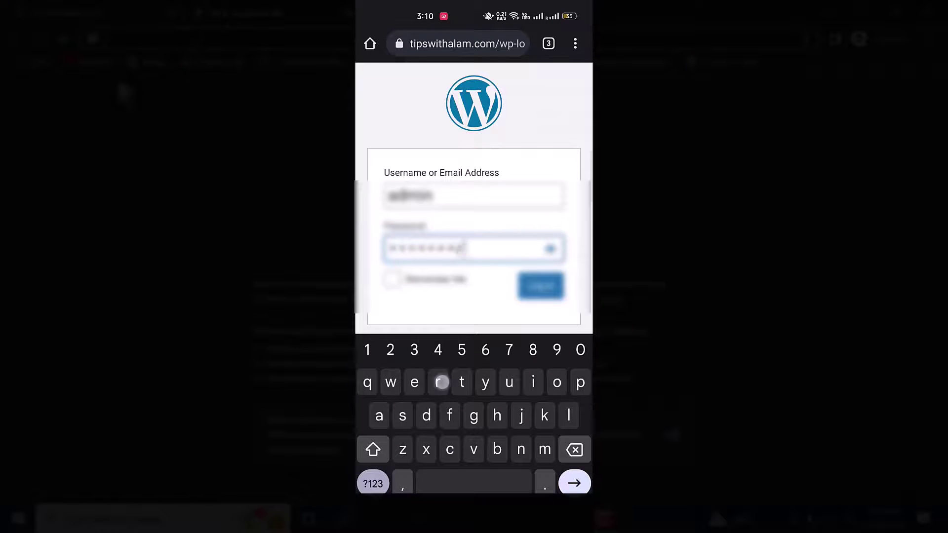
{"action": "left_click", "coordinate": [137, 9]}
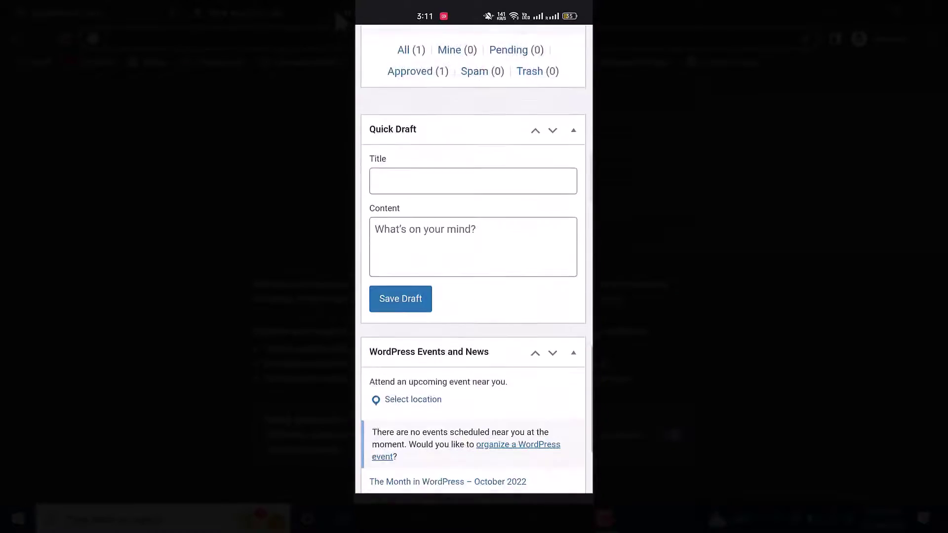
{"action": "scroll", "coordinate": [474, 276], "scroll_direction": "up", "scroll_amount": 10}
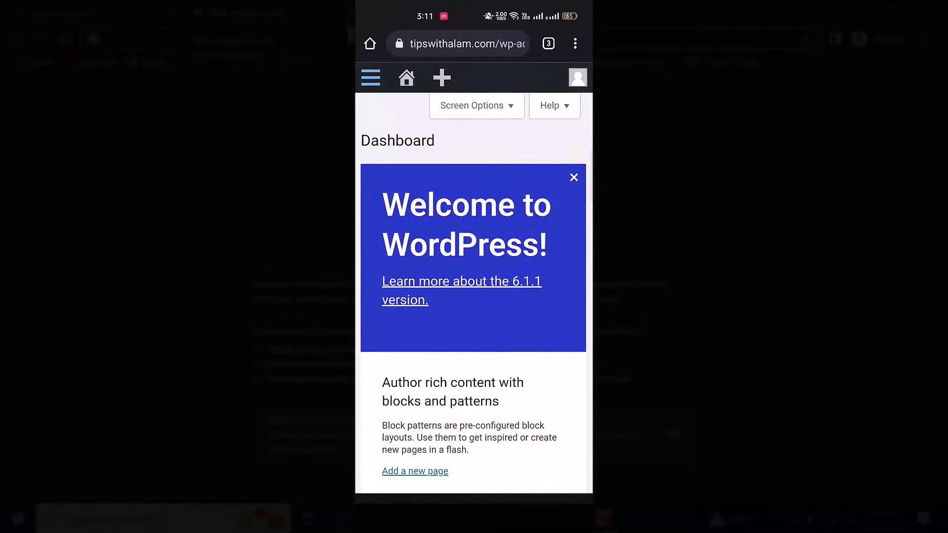
{"action": "left_click", "coordinate": [406, 77]}
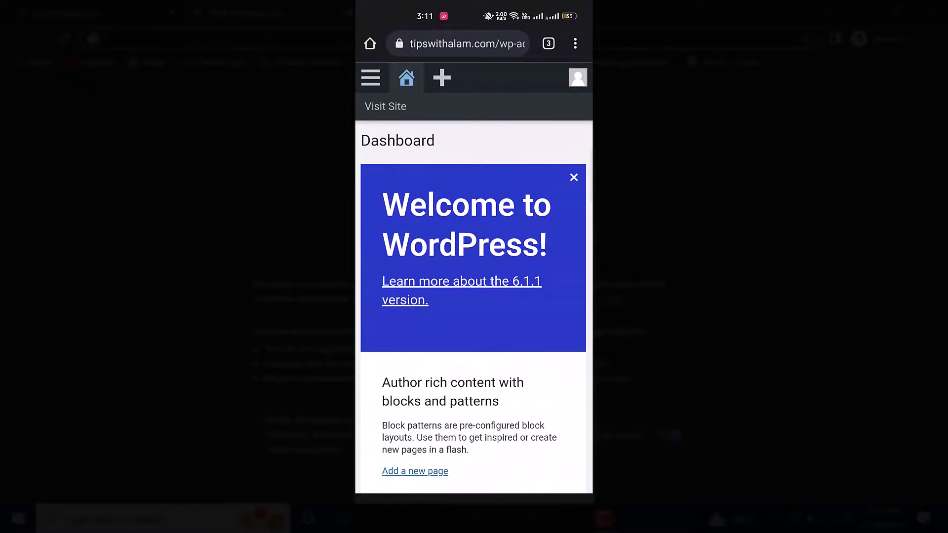